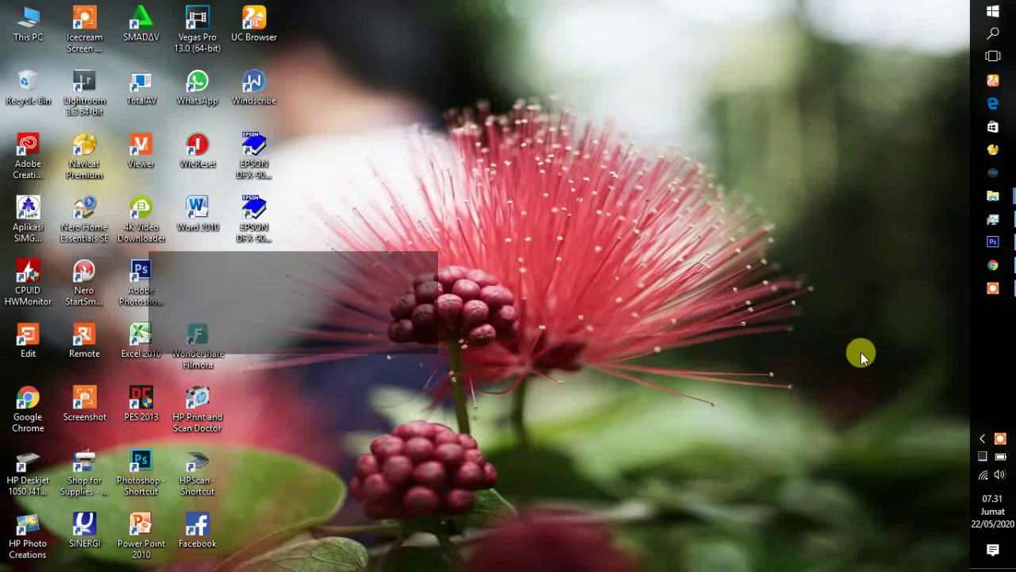
Bring up the Photoshop window showing DSC08099.JPG and collapse the History panel to its icon
{"action": "left_click", "coordinate": [993, 241]}
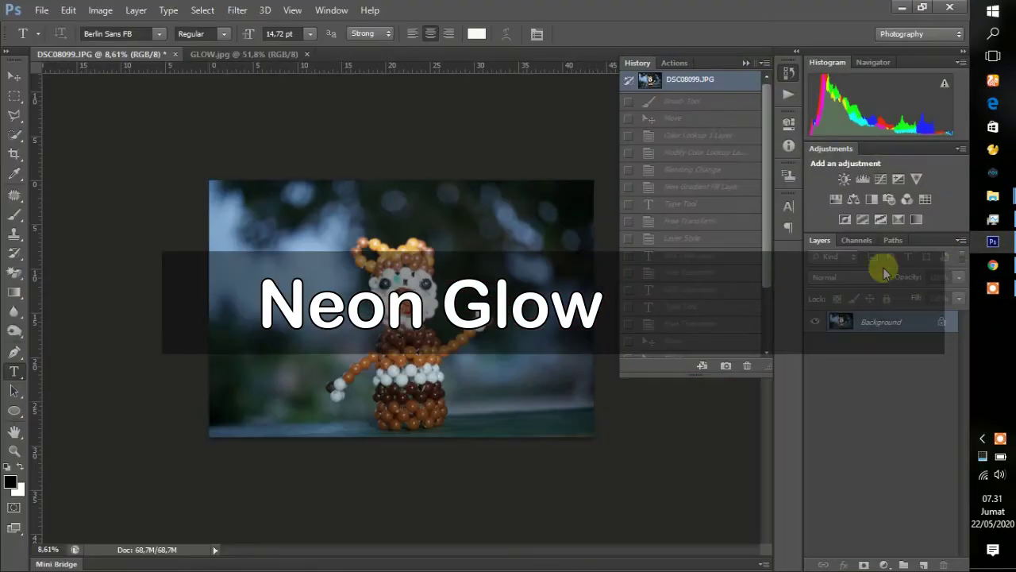
{"action": "left_click", "coordinate": [747, 63]}
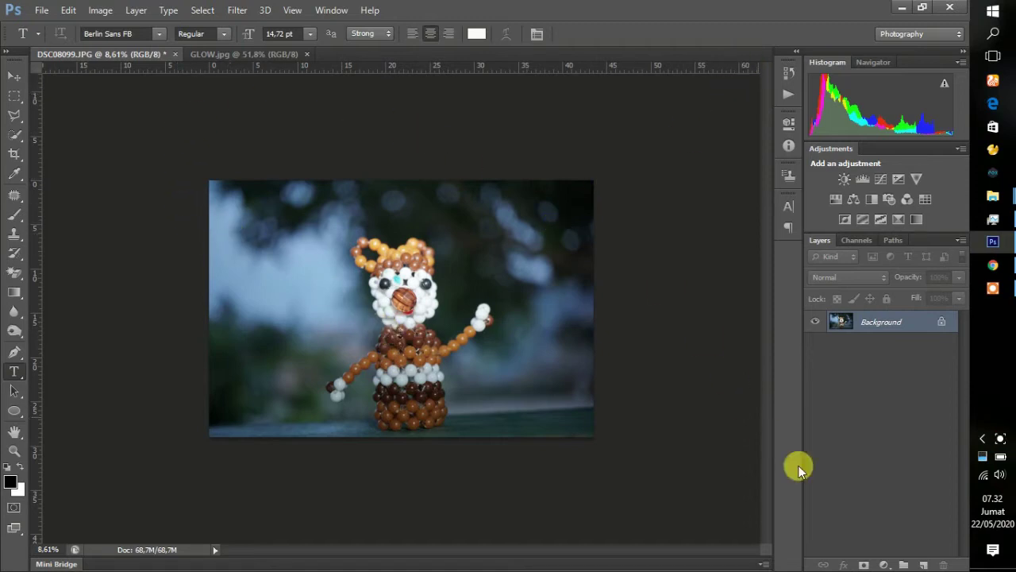
Add a reversed radial Gradient Fill layer at 258% scale, centred on the figure's face
{"action": "left_click", "coordinate": [883, 563]}
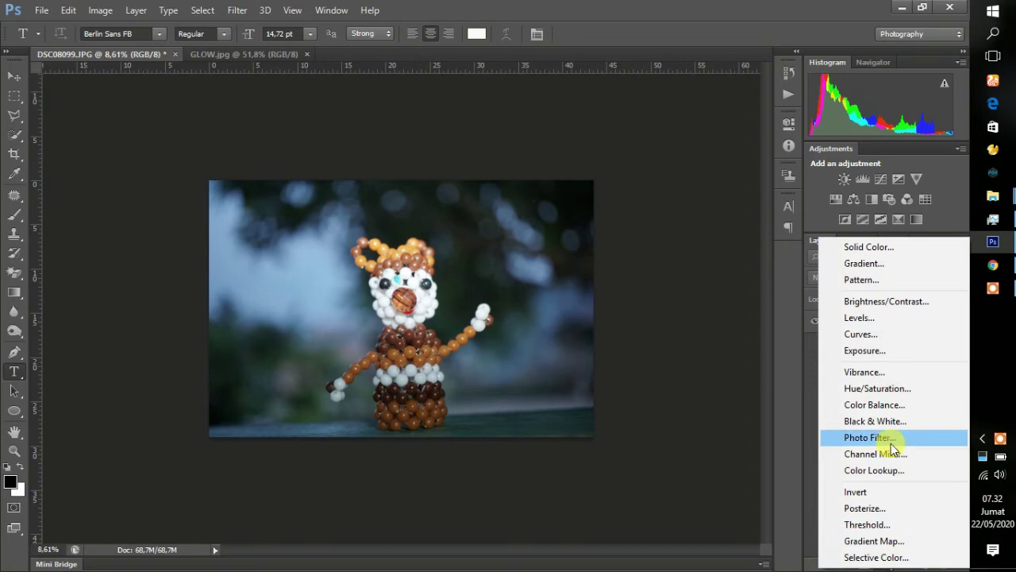
{"action": "left_click", "coordinate": [894, 264]}
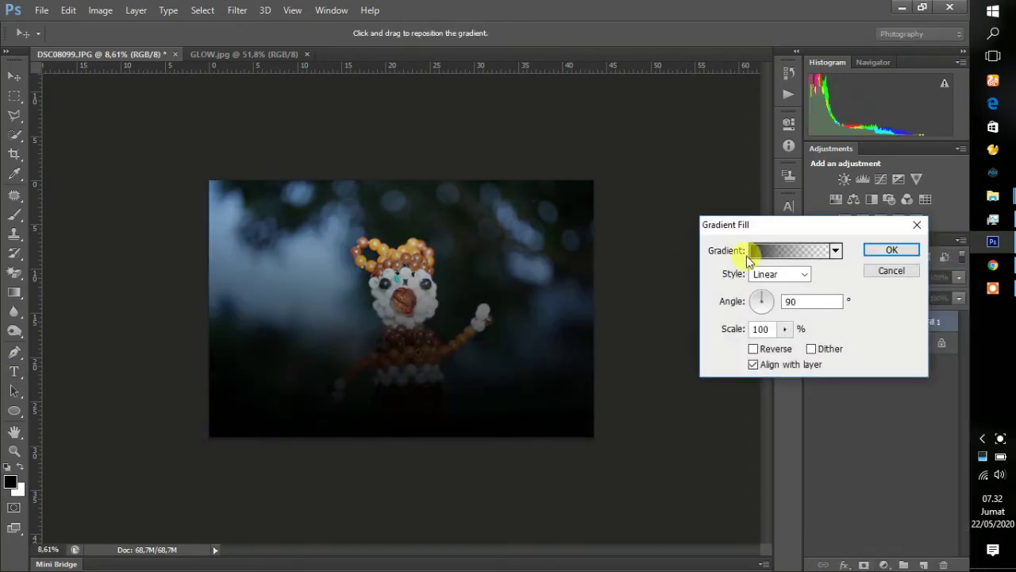
{"action": "left_click", "coordinate": [778, 274]}
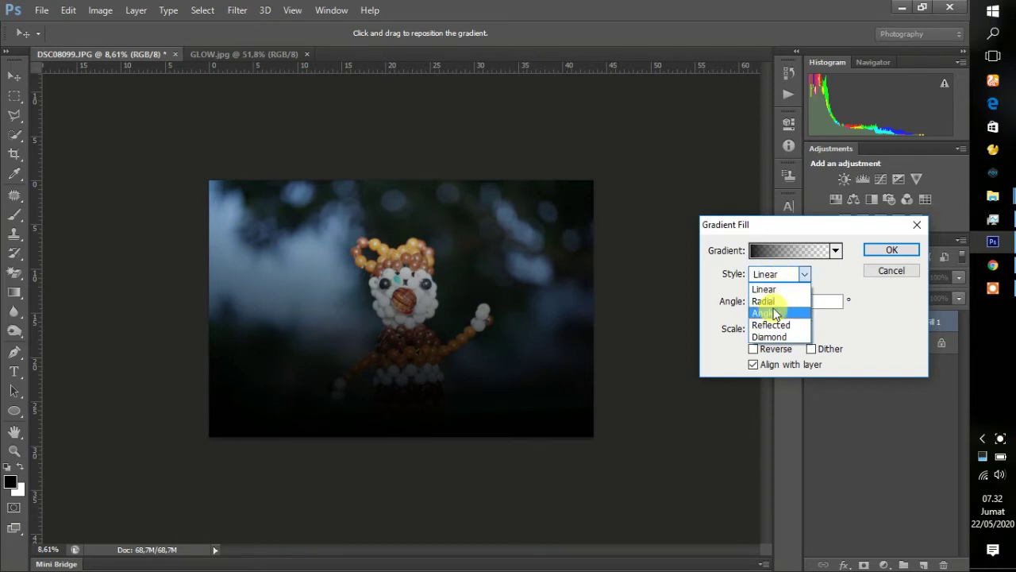
{"action": "left_click", "coordinate": [765, 301]}
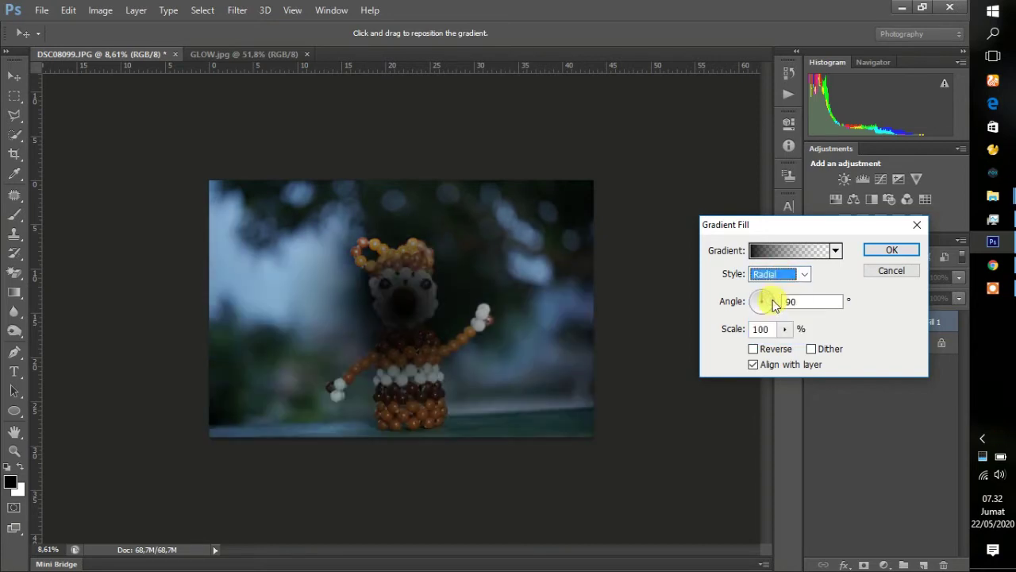
{"action": "left_click_drag", "start_coordinate": [424, 285], "coordinate": [409, 305]}
{"action": "left_click", "coordinate": [762, 348]}
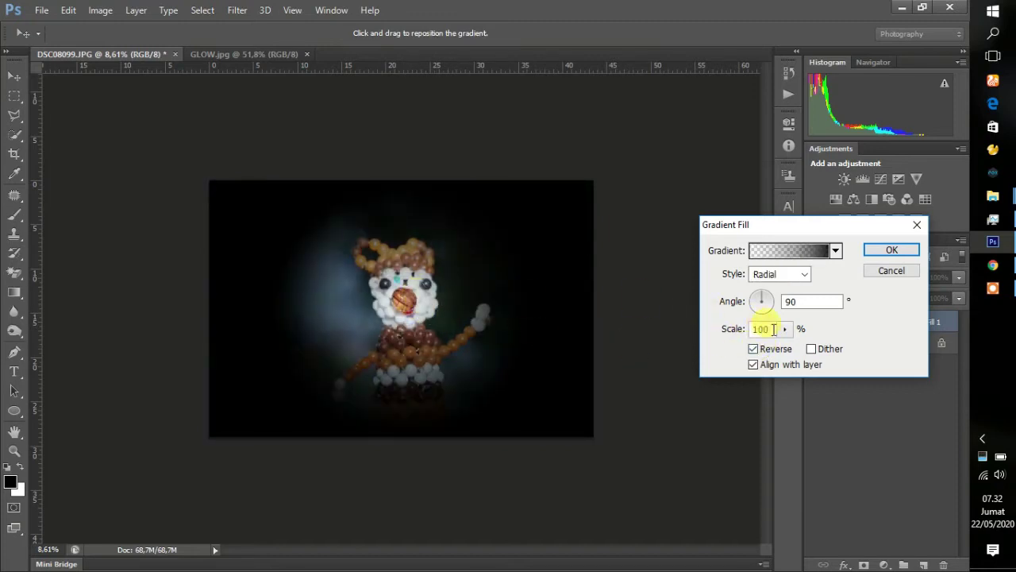
{"action": "left_click", "coordinate": [784, 329]}
{"action": "left_click_drag", "start_coordinate": [789, 346], "coordinate": [797, 352]}
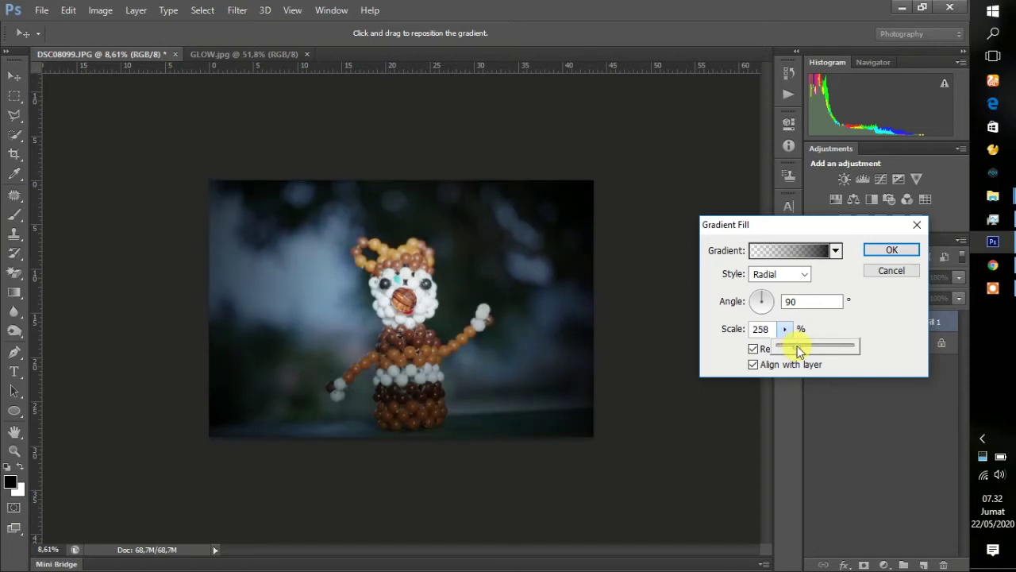
{"action": "left_click", "coordinate": [880, 251]}
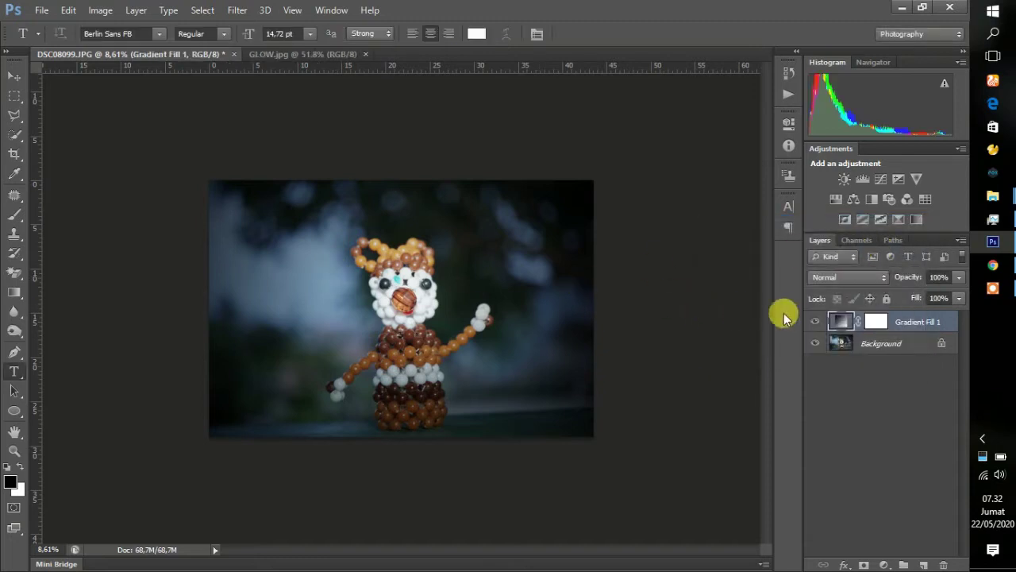
Toggle the gradient vignette layer off and on to compare with the original, leaving it visible
{"action": "left_click", "coordinate": [814, 321]}
{"action": "left_click", "coordinate": [814, 320]}
{"action": "left_click", "coordinate": [814, 321]}
{"action": "left_click", "coordinate": [814, 321]}
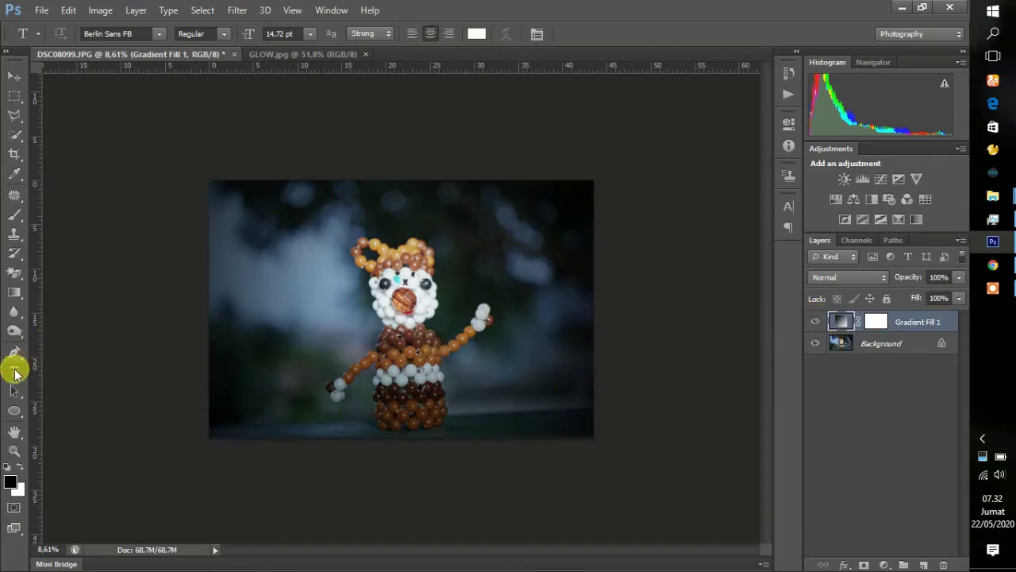
Choose the Ellipse Tool with no fill and a white 5.57 pt stroke
{"action": "left_click", "coordinate": [12, 412]}
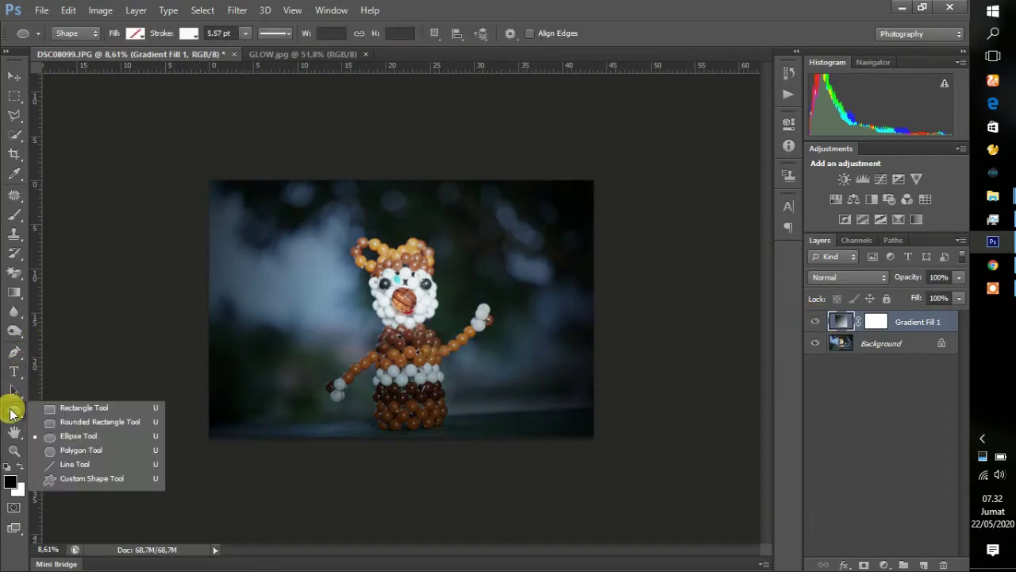
{"action": "left_click_drag", "start_coordinate": [12, 412], "coordinate": [85, 439]}
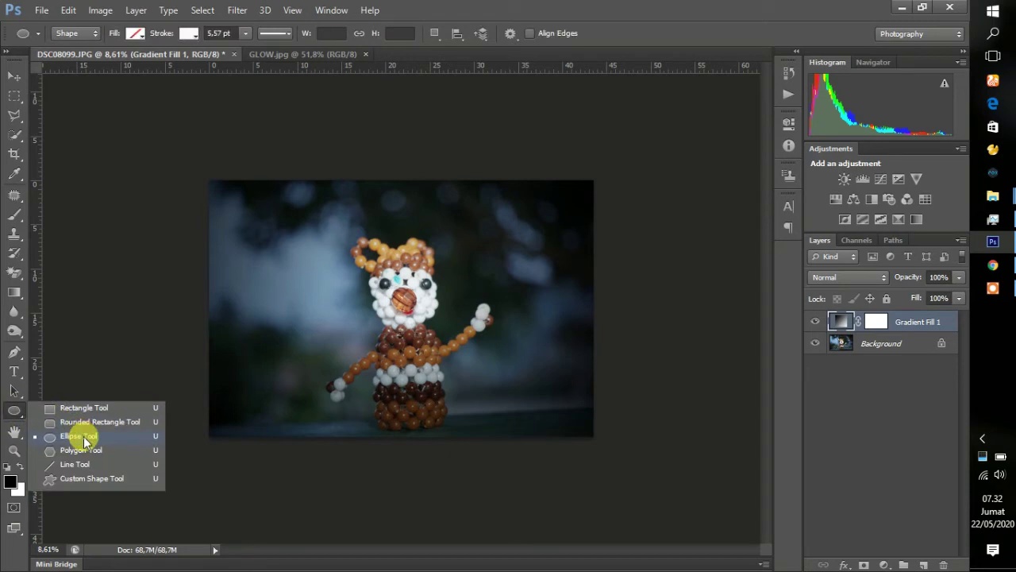
{"action": "left_click", "coordinate": [136, 33]}
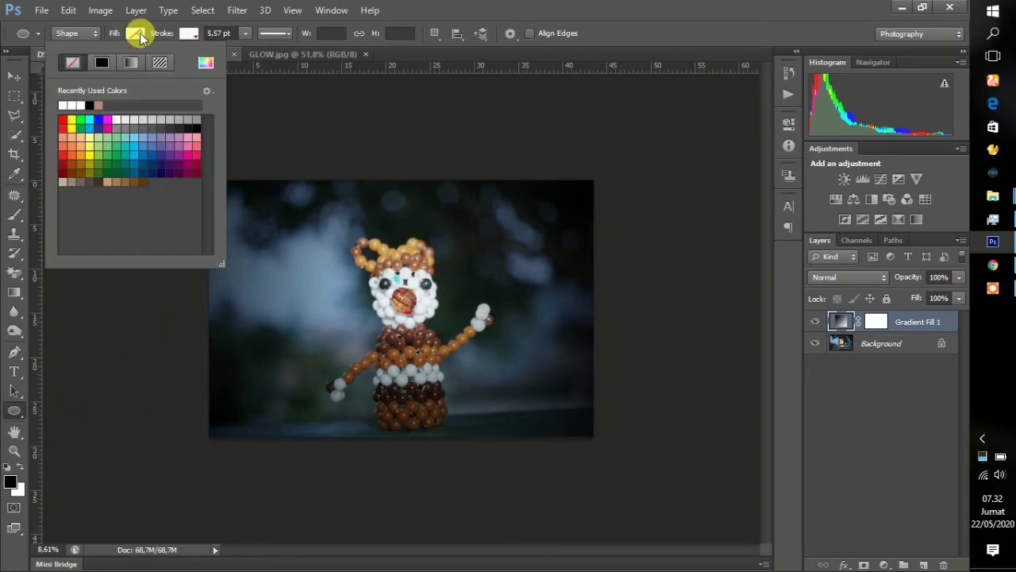
{"action": "left_click", "coordinate": [72, 63]}
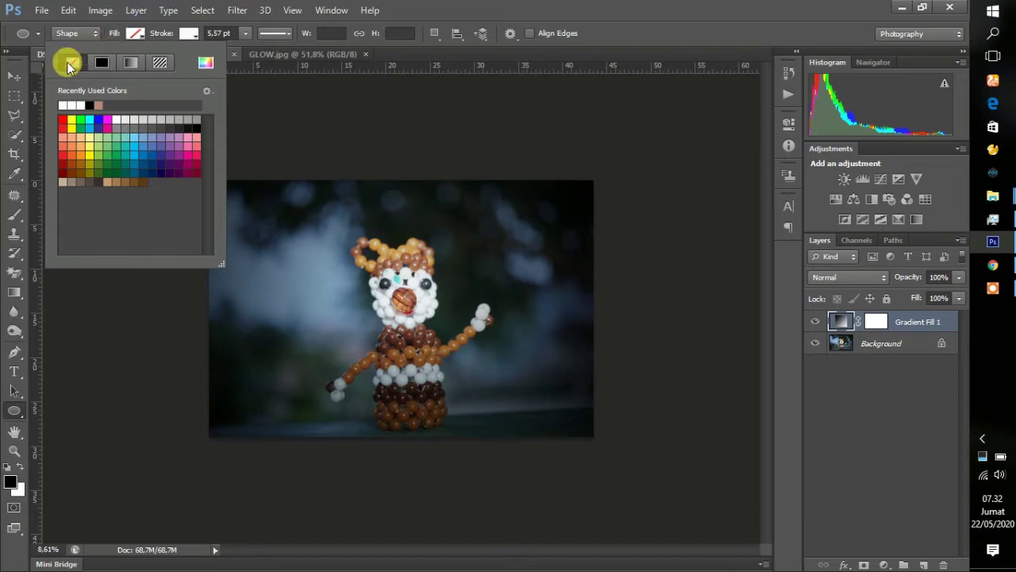
{"action": "left_click", "coordinate": [189, 33]}
{"action": "left_click", "coordinate": [188, 33]}
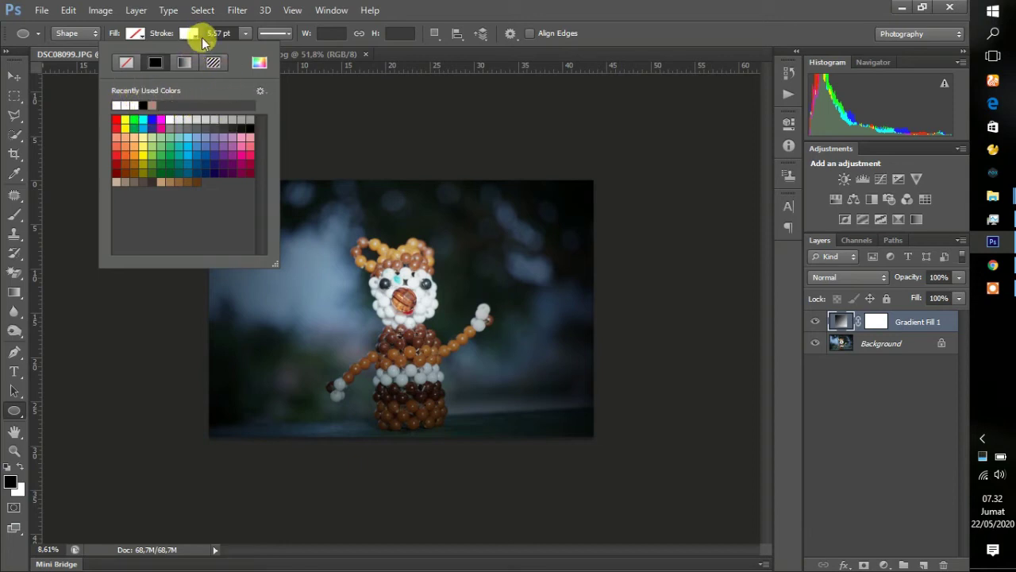
{"action": "left_click", "coordinate": [194, 36]}
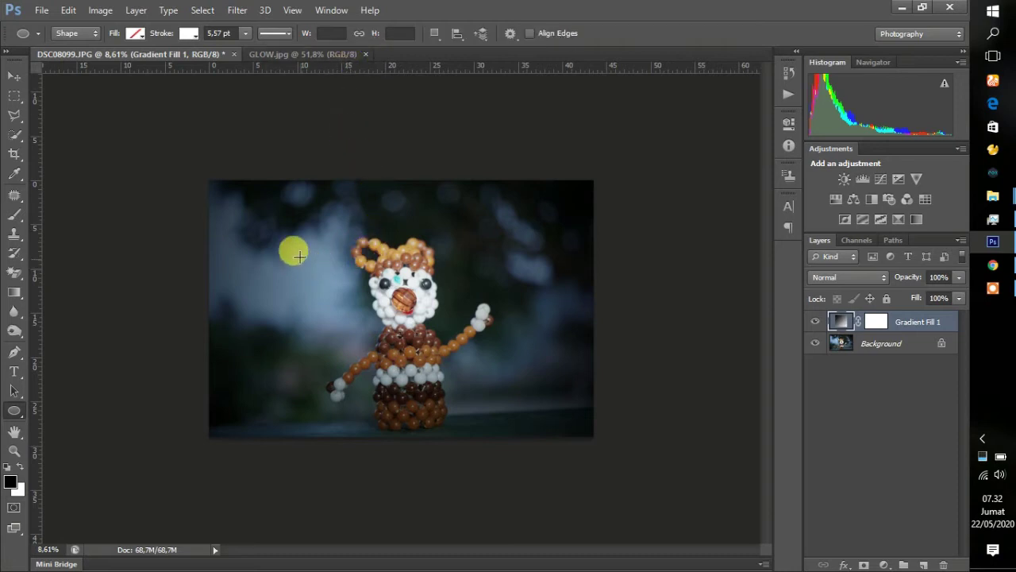
Draw an ellipse around the figure with a 17.84 pt white stroke and move it up
{"action": "left_click_drag", "start_coordinate": [303, 216], "coordinate": [508, 454]}
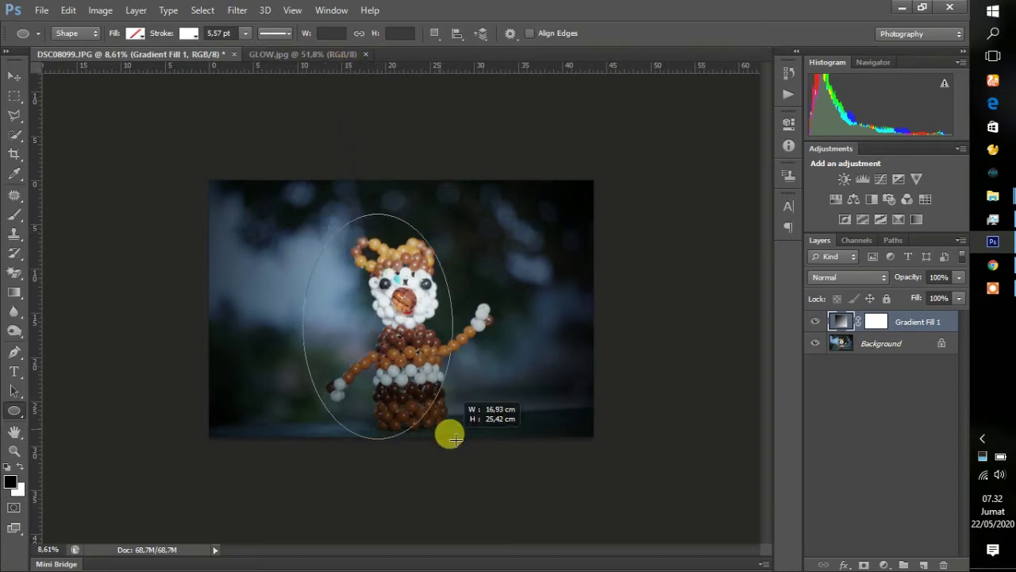
{"action": "left_click_drag", "start_coordinate": [509, 454], "coordinate": [528, 488]}
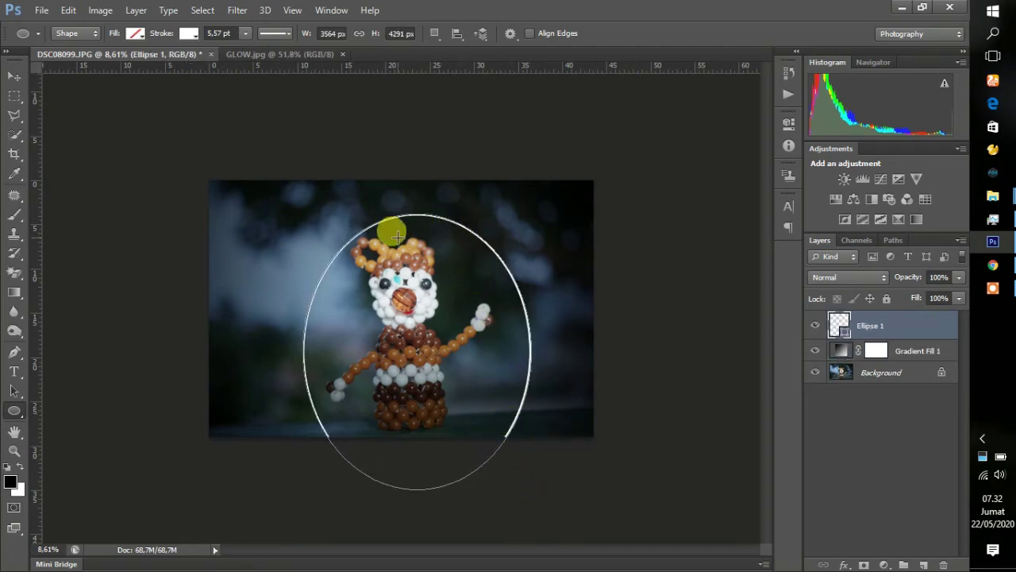
{"action": "left_click", "coordinate": [246, 34]}
{"action": "mouse_move", "coordinate": [254, 50]}
{"action": "left_mouse_down"}
{"action": "mouse_move", "coordinate": [270, 54]}
{"action": "mouse_move", "coordinate": [257, 59]}
{"action": "mouse_move", "coordinate": [254, 49]}
{"action": "mouse_move", "coordinate": [263, 53]}
{"action": "left_mouse_up"}
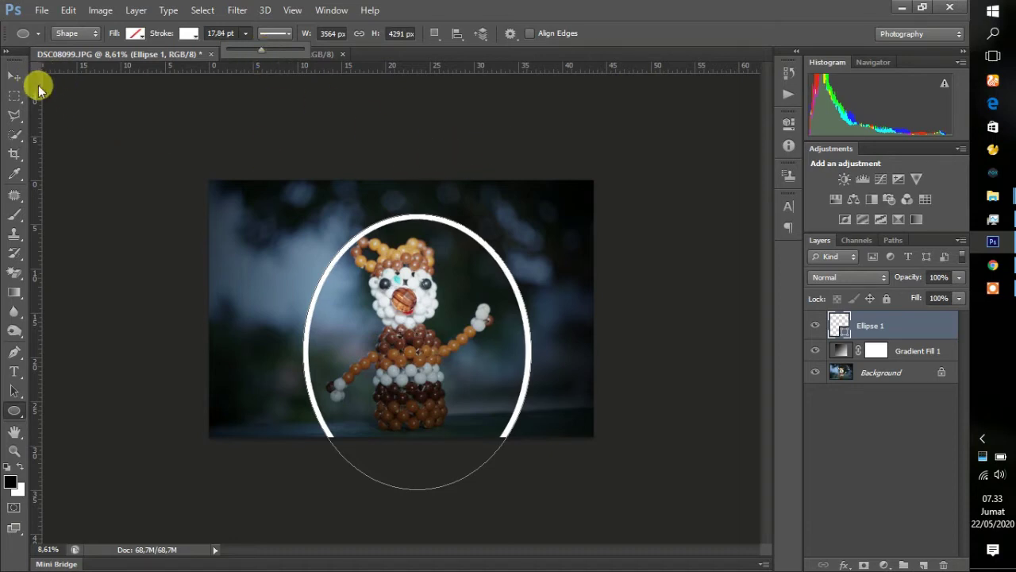
{"action": "left_click", "coordinate": [16, 75]}
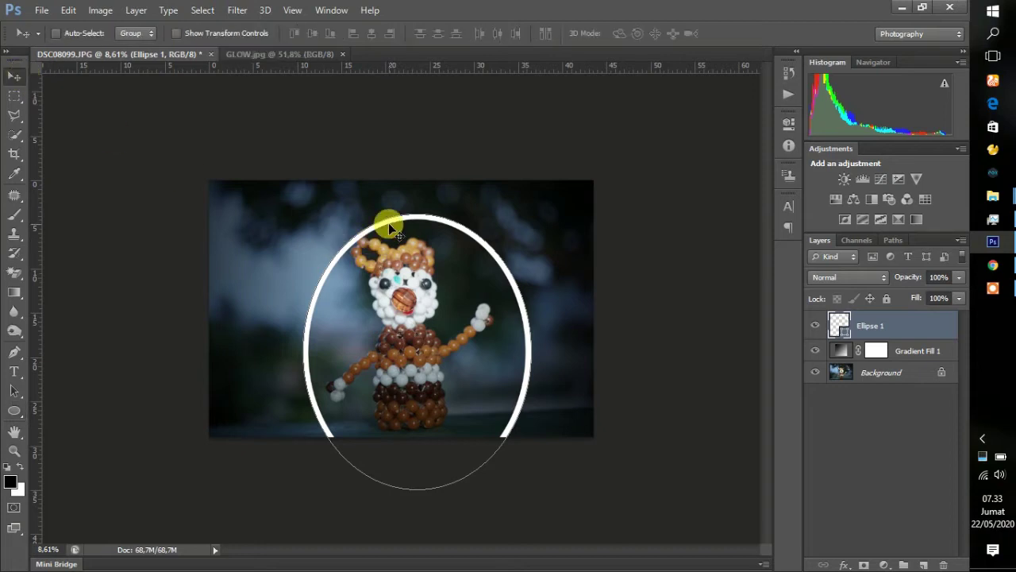
{"action": "mouse_move", "coordinate": [389, 223]}
{"action": "left_mouse_down"}
{"action": "mouse_move", "coordinate": [363, 206]}
{"action": "mouse_move", "coordinate": [382, 205]}
{"action": "left_mouse_up"}
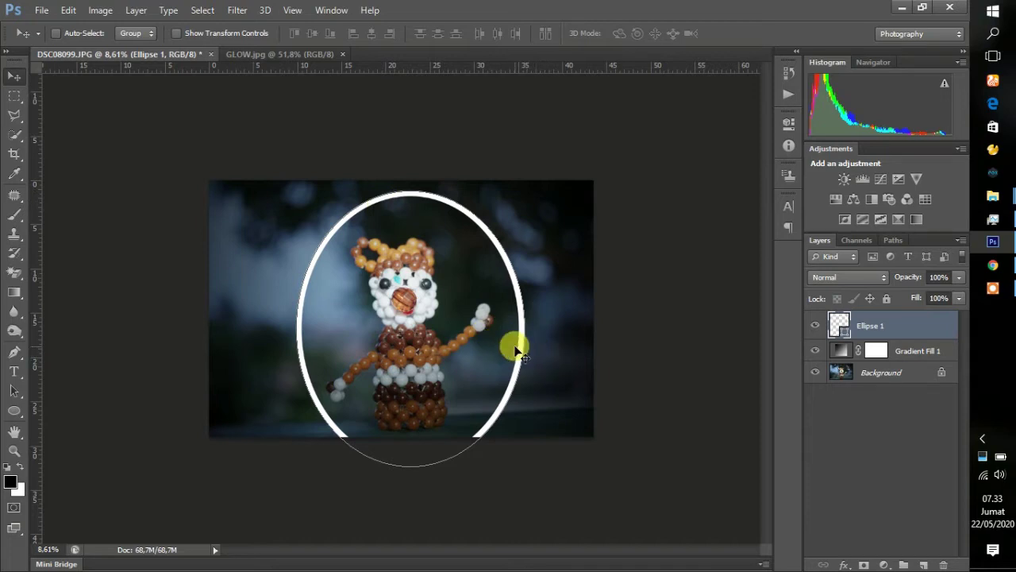
Give Ellipse 1 a pale yellow Outer Glow with 9% spread and 250 px size
{"action": "double_click", "coordinate": [927, 327]}
{"action": "left_click_drag", "start_coordinate": [643, 77], "coordinate": [642, 110]}
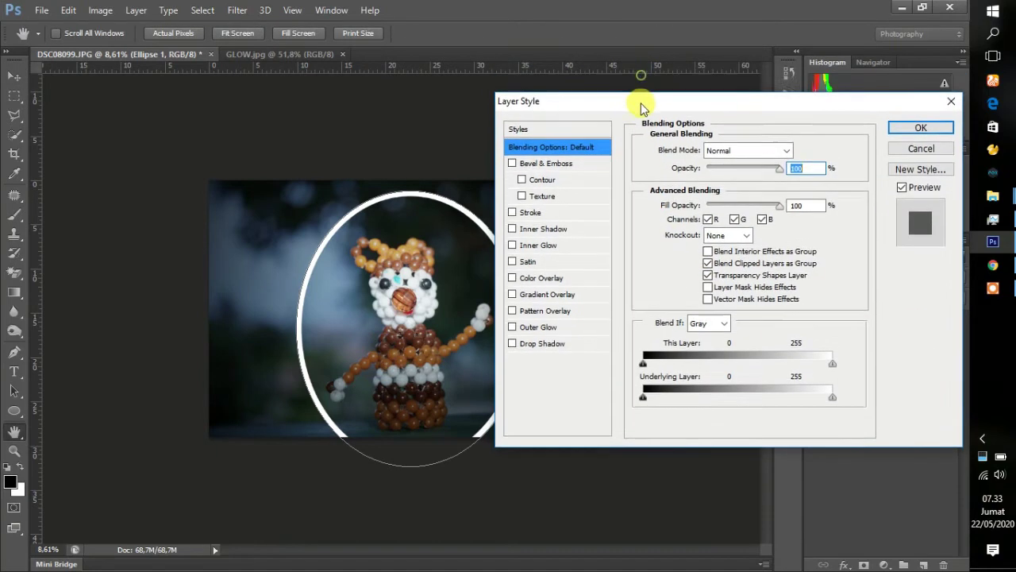
{"action": "left_click", "coordinate": [539, 337]}
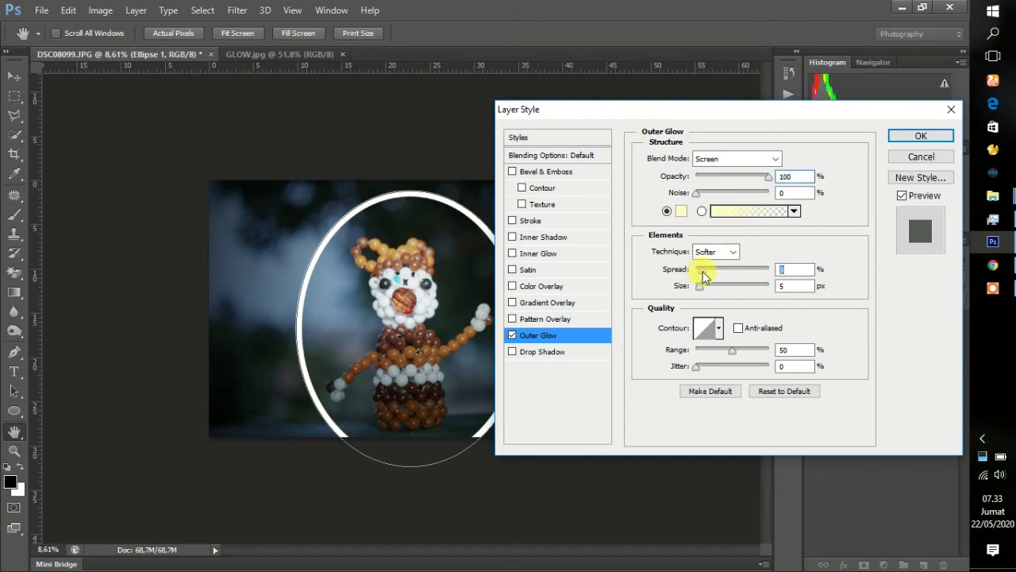
{"action": "left_click_drag", "start_coordinate": [712, 293], "coordinate": [767, 294]}
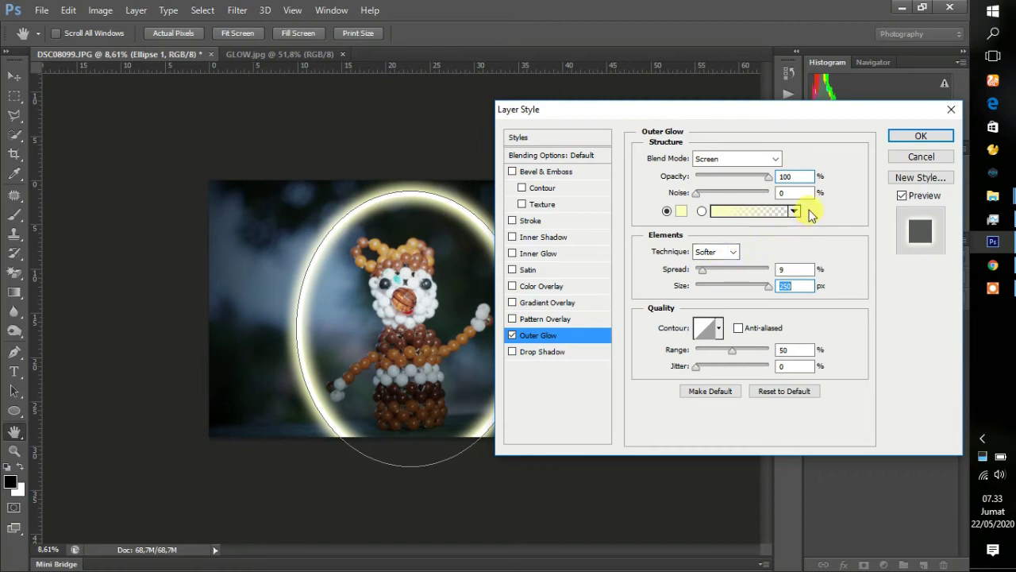
{"action": "left_click", "coordinate": [919, 137]}
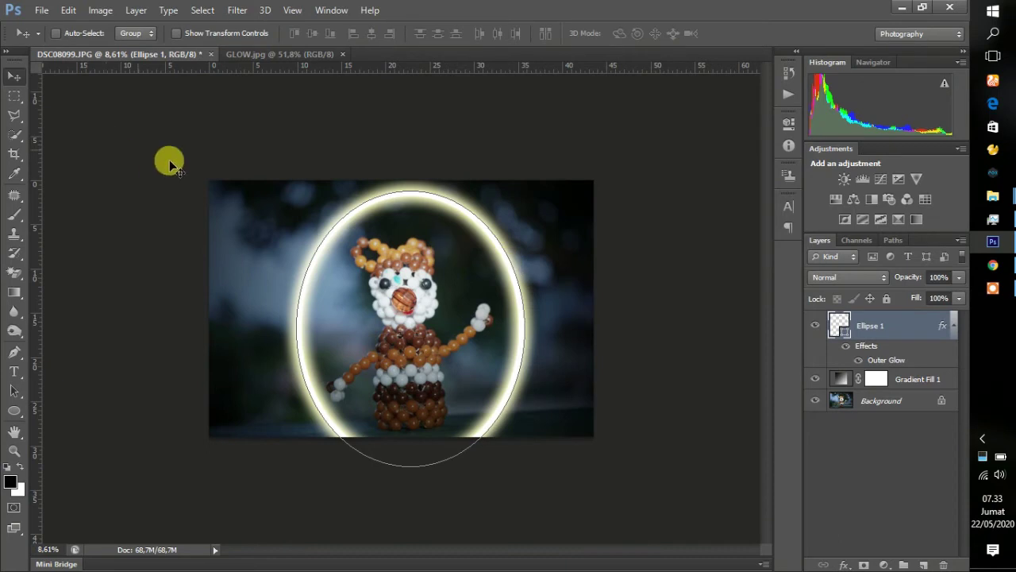
Nudge the vignette gradient and the glowing ring so the ring frames the figure centrally
{"action": "mouse_move", "coordinate": [509, 257]}
{"action": "left_mouse_down"}
{"action": "mouse_move", "coordinate": [508, 234]}
{"action": "mouse_move", "coordinate": [499, 275]}
{"action": "mouse_move", "coordinate": [495, 263]}
{"action": "left_mouse_up"}
{"action": "left_click", "coordinate": [931, 379]}
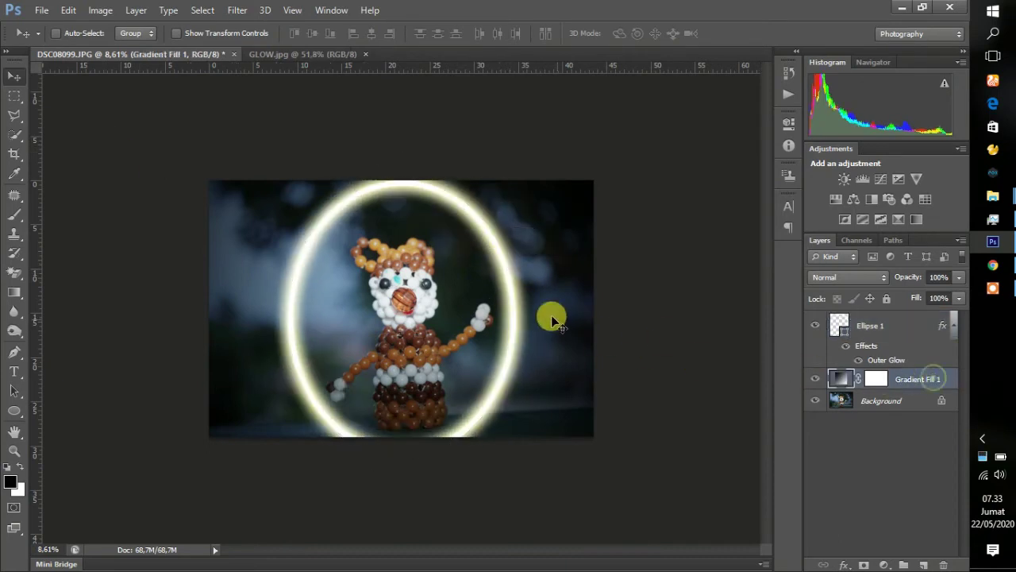
{"action": "left_click_drag", "start_coordinate": [517, 302], "coordinate": [606, 313]}
{"action": "left_click", "coordinate": [841, 327]}
{"action": "left_click_drag", "start_coordinate": [503, 341], "coordinate": [505, 353]}
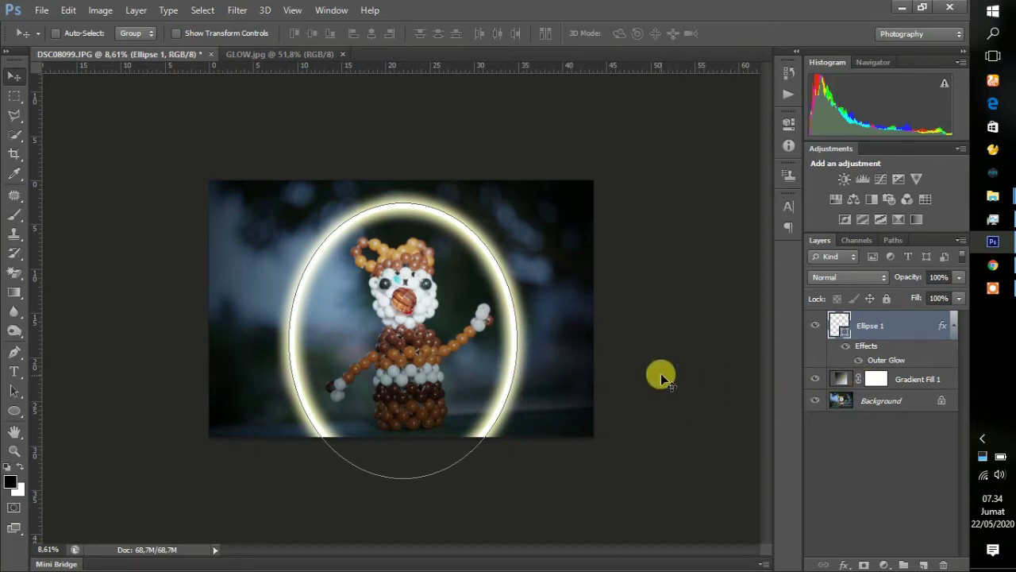
Change the ring's Outer Glow colour to a saturated cyan
{"action": "double_click", "coordinate": [926, 330]}
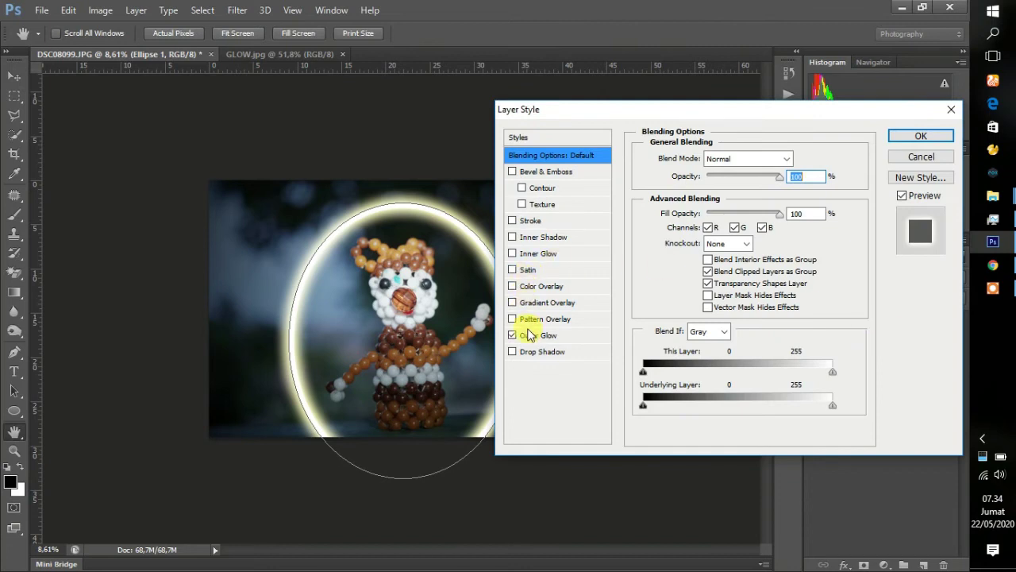
{"action": "left_click", "coordinate": [530, 334]}
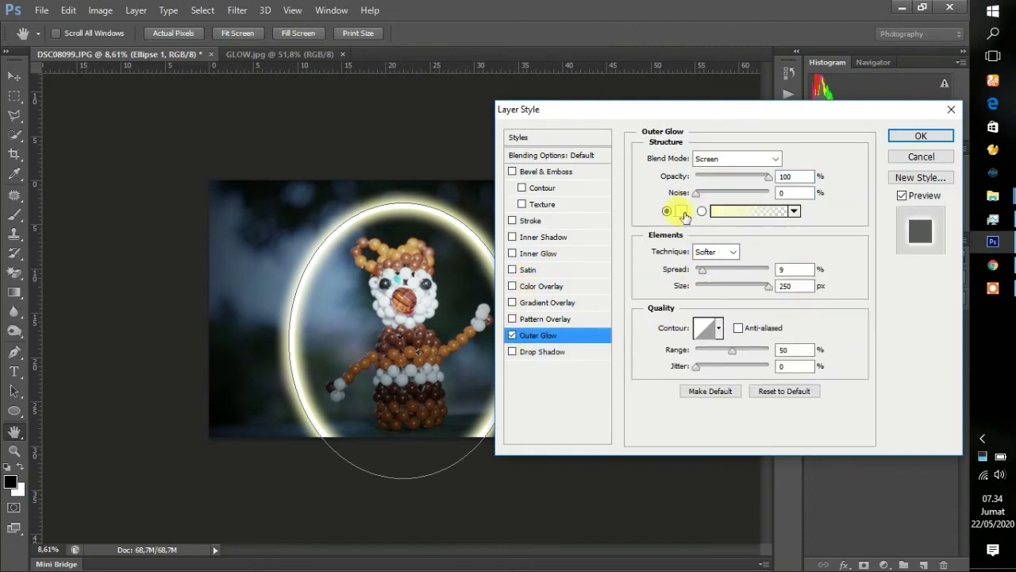
{"action": "left_click", "coordinate": [682, 212]}
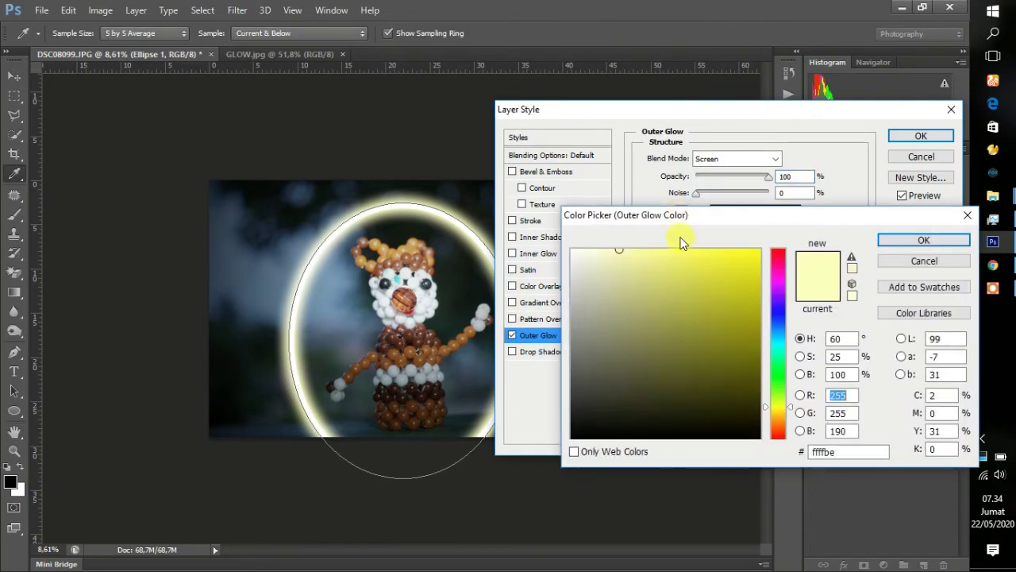
{"action": "left_click", "coordinate": [779, 343]}
{"action": "left_click", "coordinate": [746, 276]}
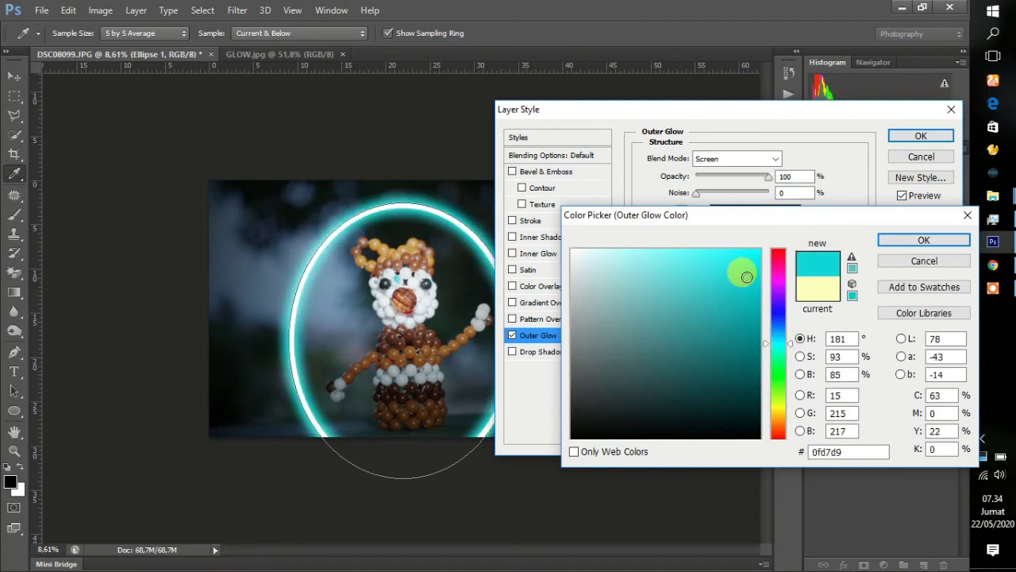
{"action": "left_click", "coordinate": [919, 239]}
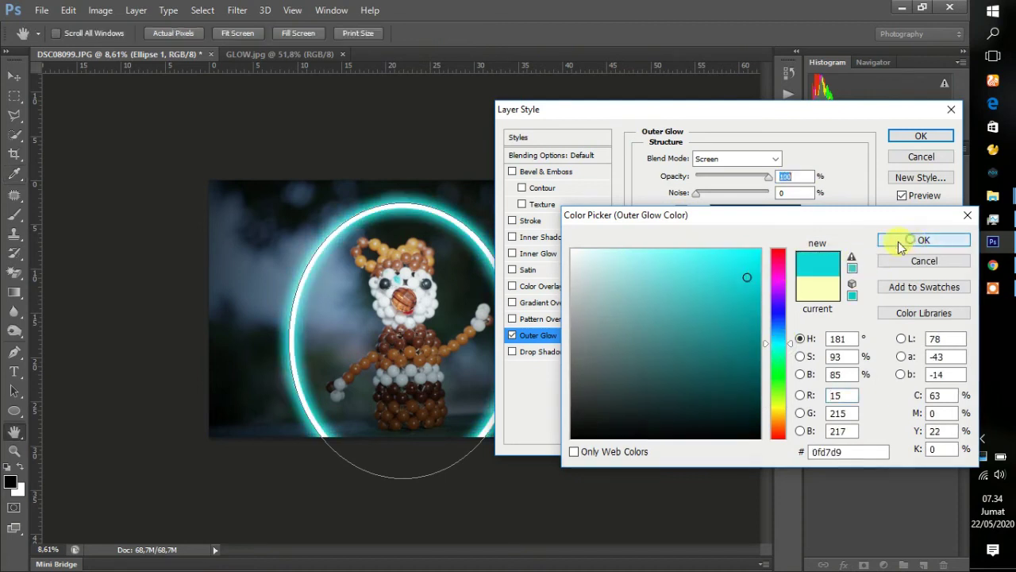
{"action": "left_click", "coordinate": [915, 136]}
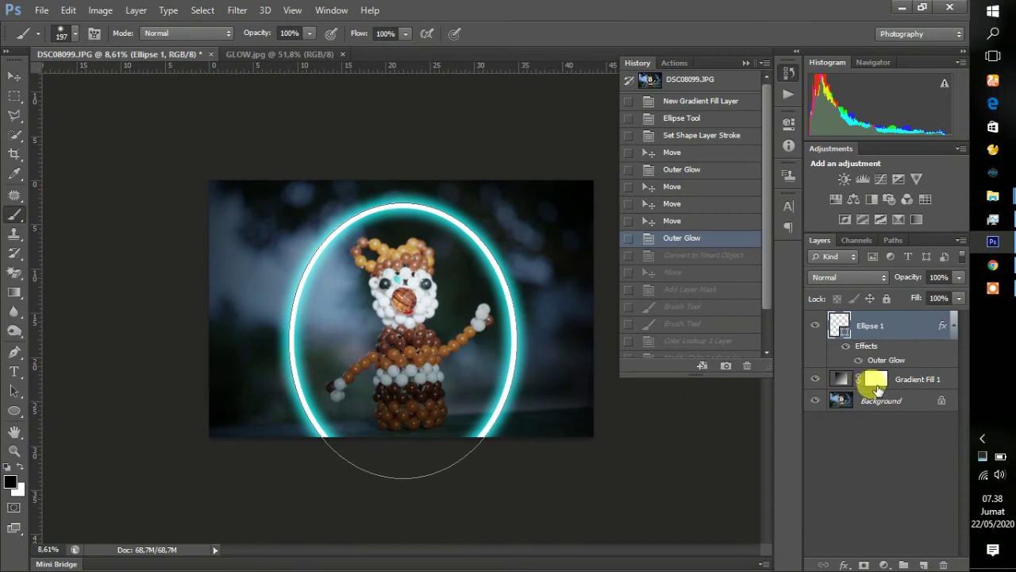
Change the Outer Glow colour again, this time to bright yellow #f2f50e
{"action": "double_click", "coordinate": [921, 337]}
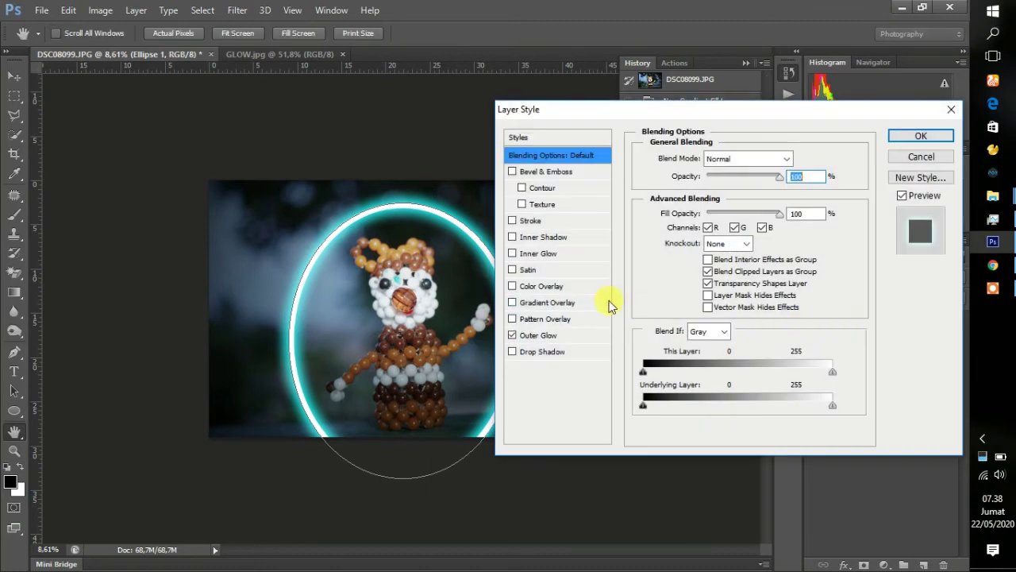
{"action": "left_click", "coordinate": [551, 337]}
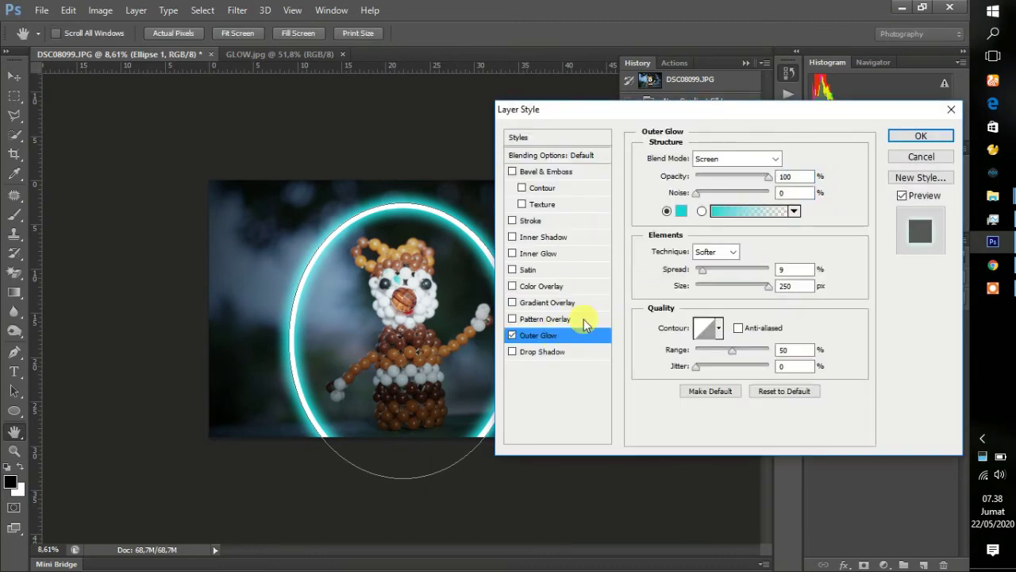
{"action": "left_click", "coordinate": [680, 211]}
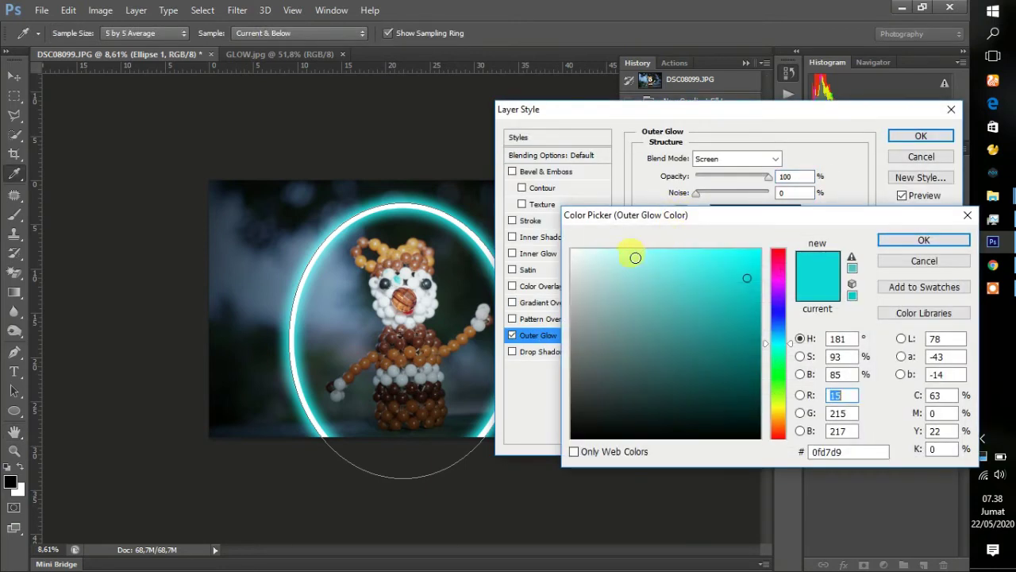
{"action": "left_click", "coordinate": [783, 407]}
{"action": "left_click", "coordinate": [749, 256]}
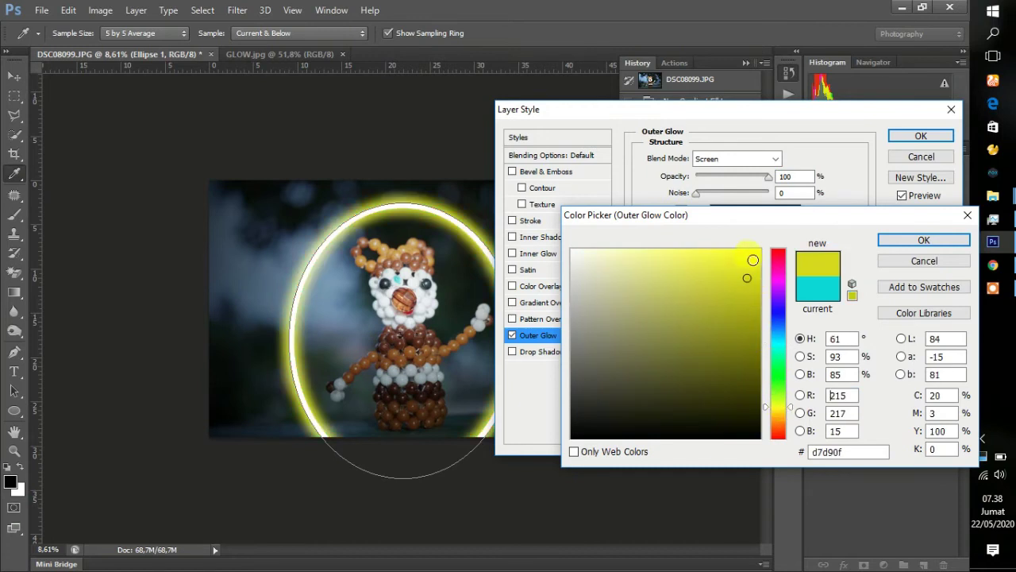
{"action": "left_click", "coordinate": [903, 240]}
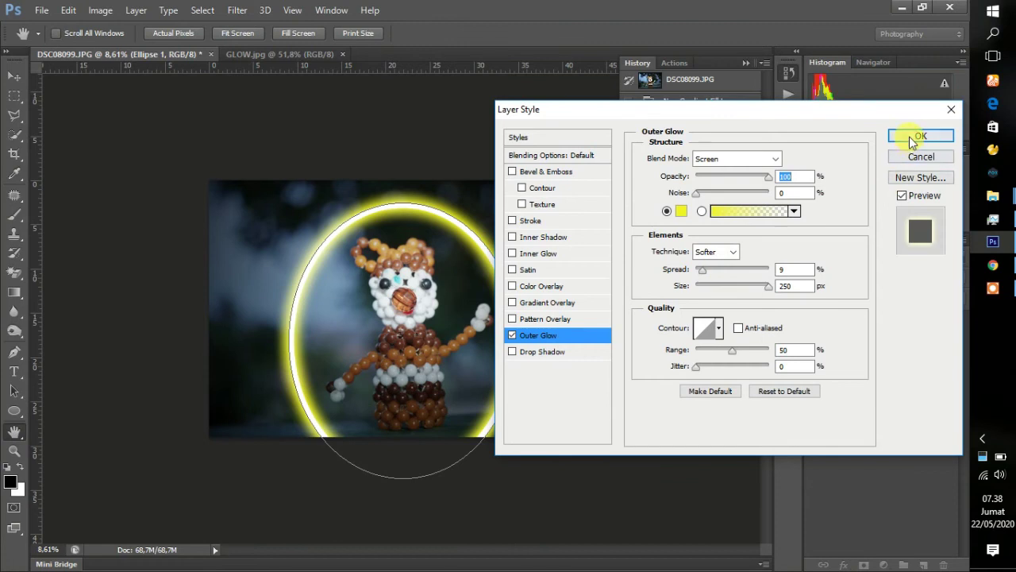
{"action": "left_click", "coordinate": [909, 136]}
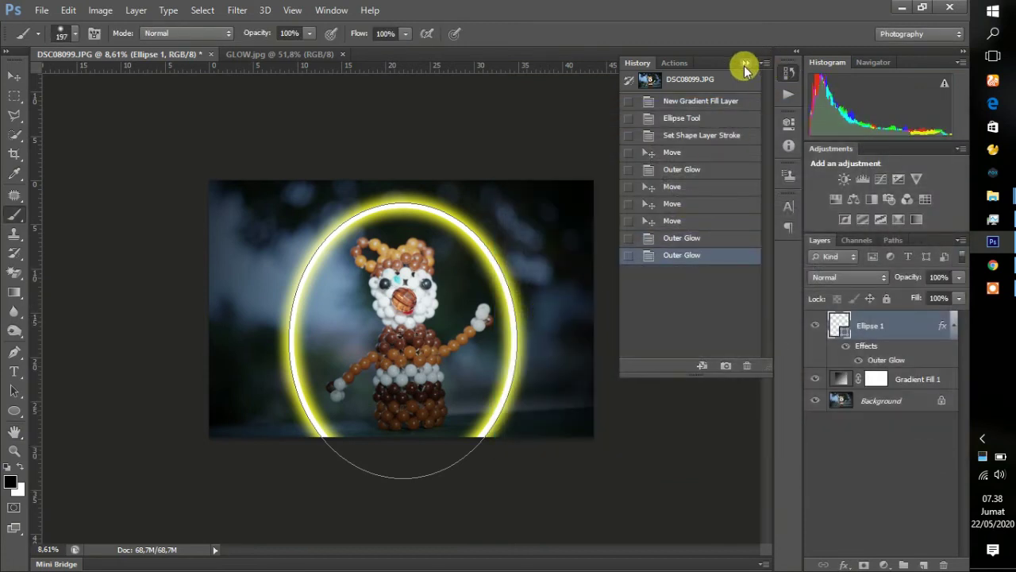
Free-transform the ring to 115.63% width and 96.76% height, making it rounder
{"action": "left_click", "coordinate": [745, 63]}
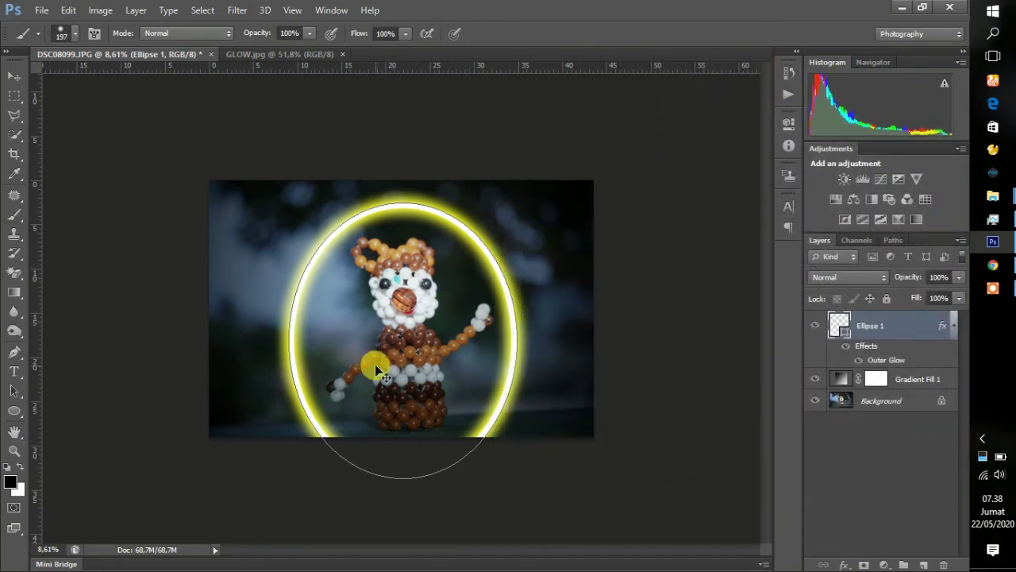
{"action": "key", "text": "ctrl+t"}
{"action": "left_click_drag", "start_coordinate": [516, 341], "coordinate": [538, 341]}
{"action": "left_click_drag", "start_coordinate": [288, 340], "coordinate": [275, 341]}
{"action": "left_click_drag", "start_coordinate": [408, 204], "coordinate": [408, 212]}
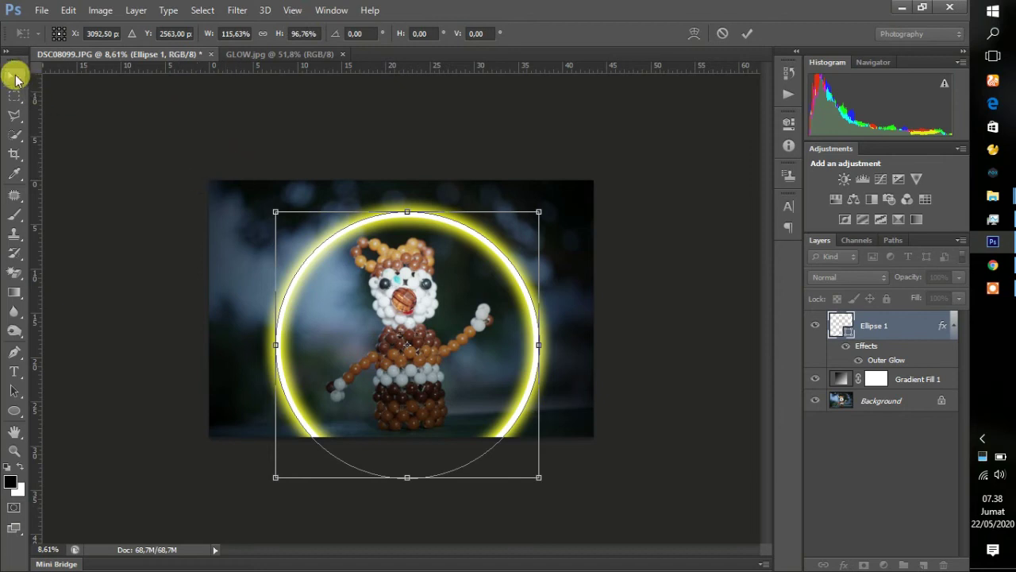
{"action": "left_click", "coordinate": [14, 75]}
{"action": "left_click", "coordinate": [477, 223]}
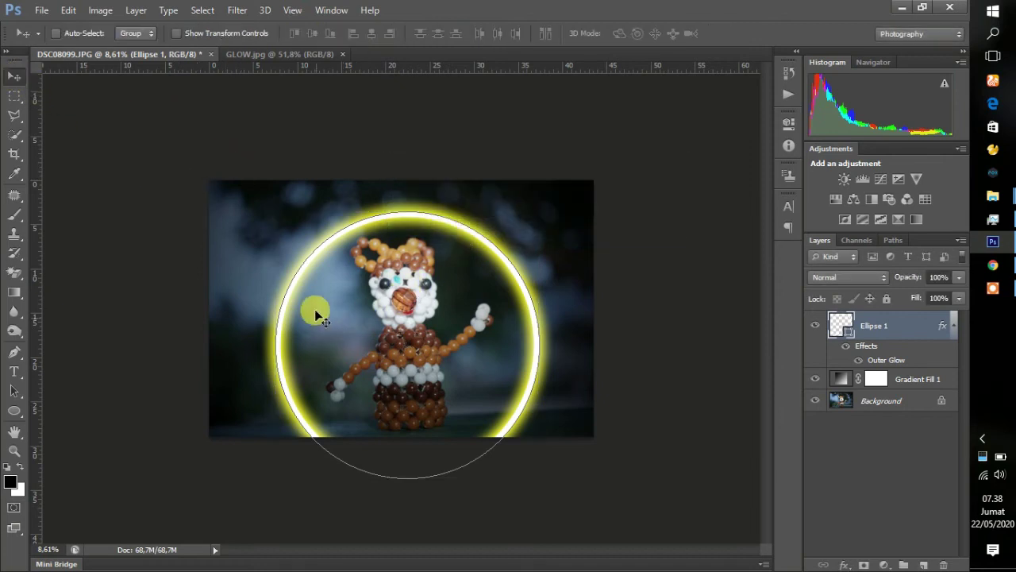
Thicken the ring's stroke from 17.84 pt to 25.51 pt, then select the Background layer
{"action": "left_click", "coordinate": [15, 411]}
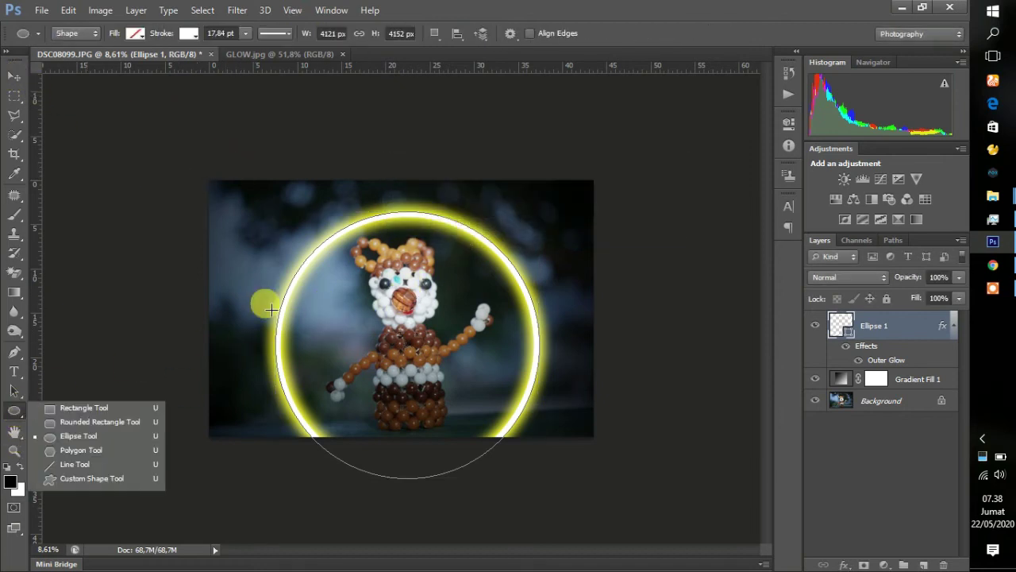
{"action": "left_click", "coordinate": [246, 35]}
{"action": "left_click_drag", "start_coordinate": [248, 47], "coordinate": [255, 51]}
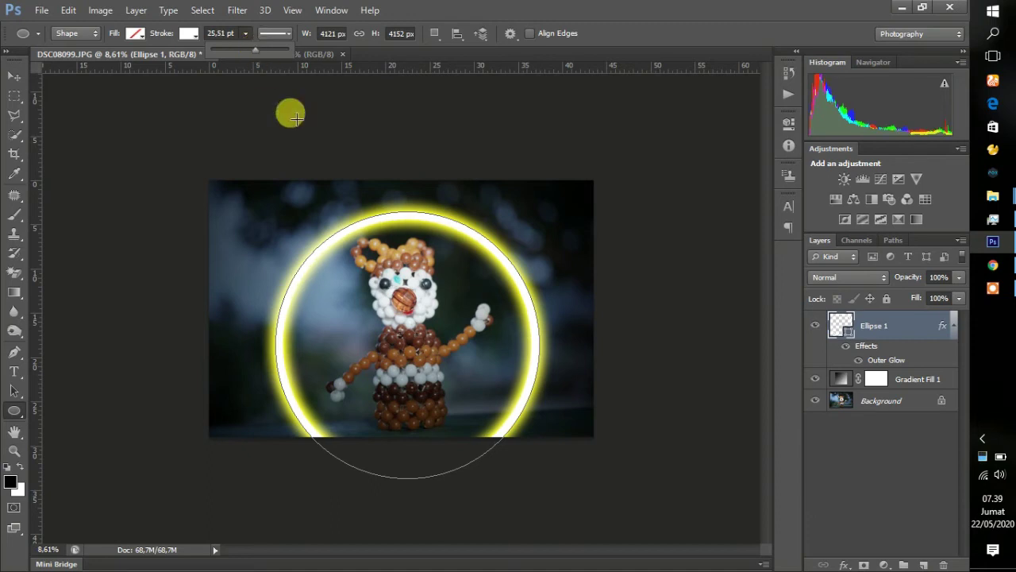
{"action": "left_click", "coordinate": [17, 77]}
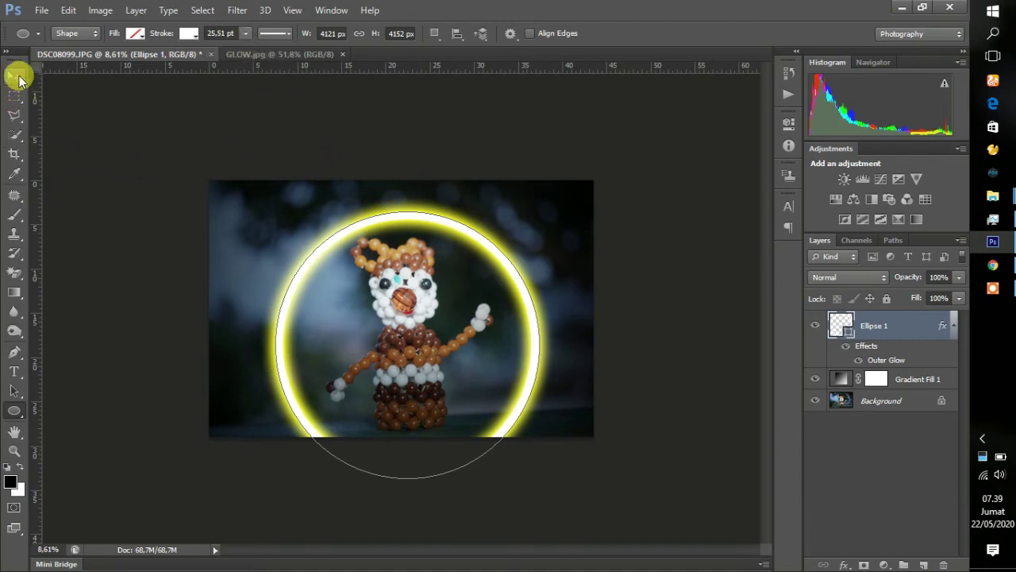
{"action": "left_click", "coordinate": [17, 77]}
{"action": "left_click", "coordinate": [874, 399]}
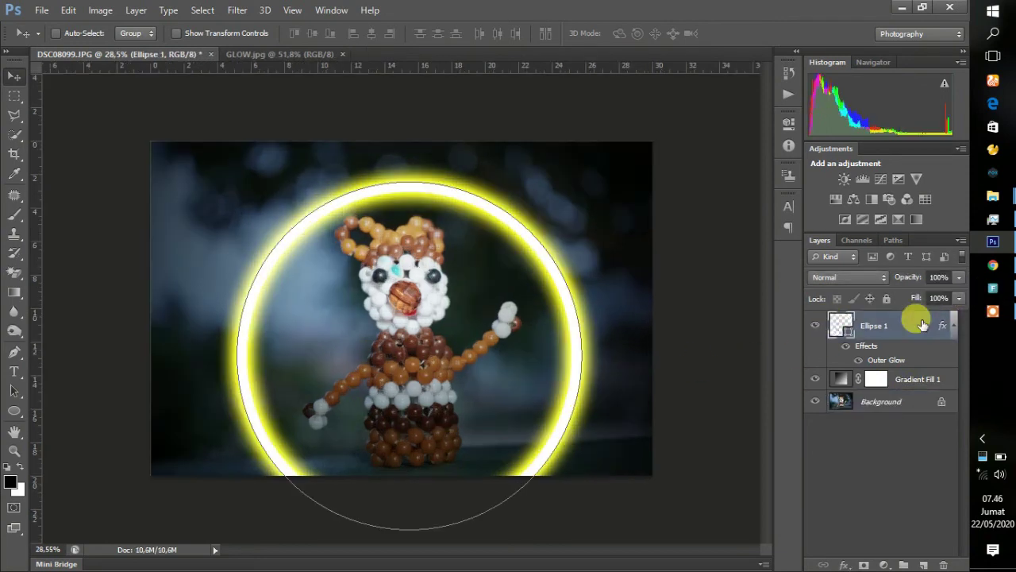
Convert Ellipse 1 to a smart object and add a white layer mask to it
{"action": "right_click", "coordinate": [922, 319]}
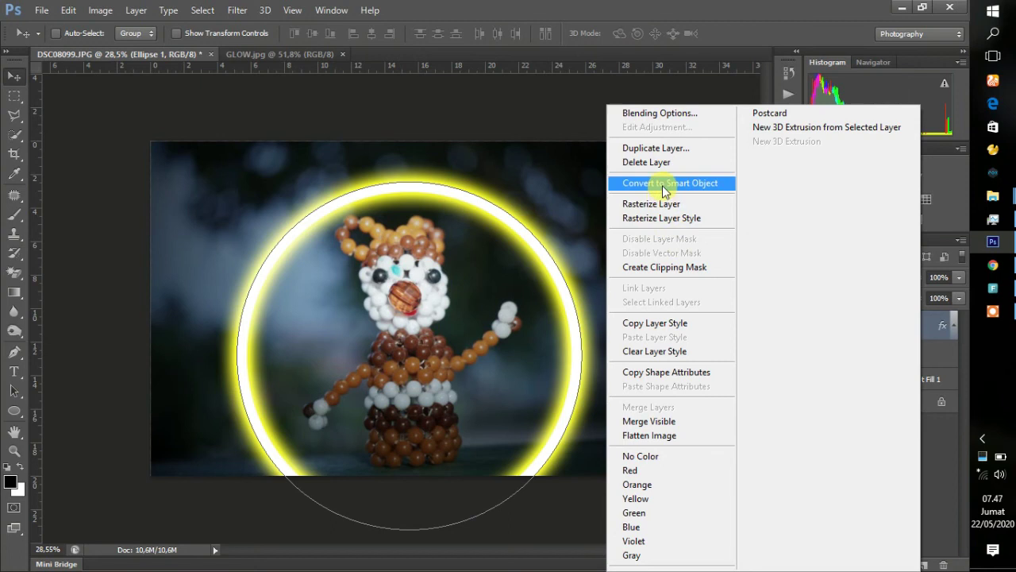
{"action": "left_click", "coordinate": [663, 182]}
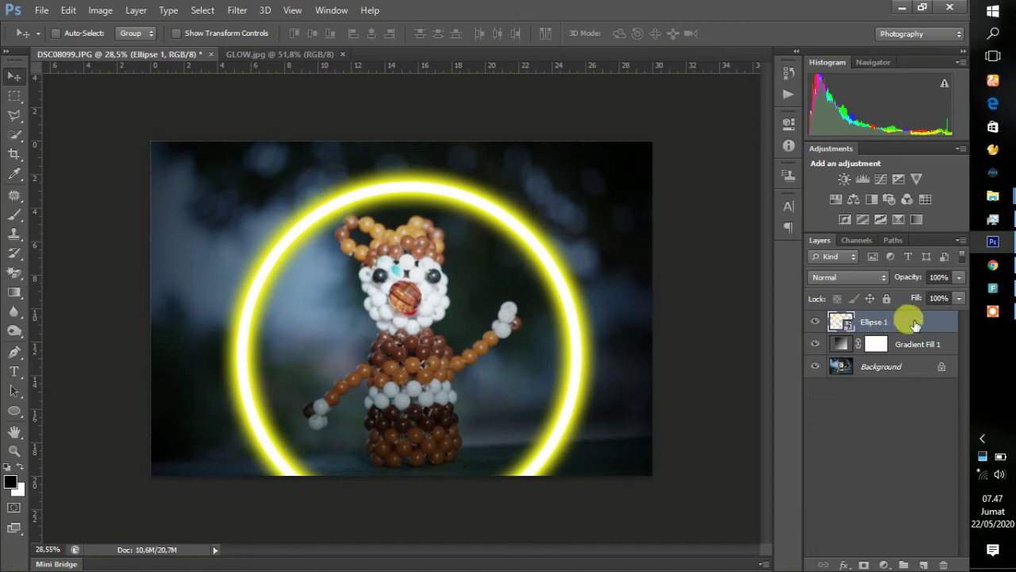
{"action": "left_click", "coordinate": [863, 563]}
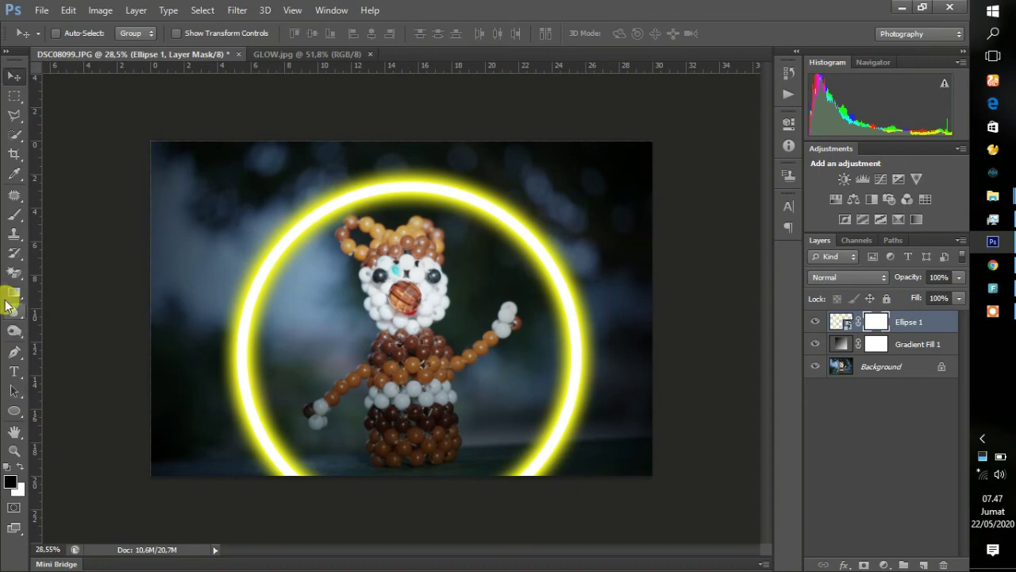
With a 267 px Brush, paint black into Ellipse 1's mask to fade the ring's lower-left end
{"action": "left_click", "coordinate": [14, 221]}
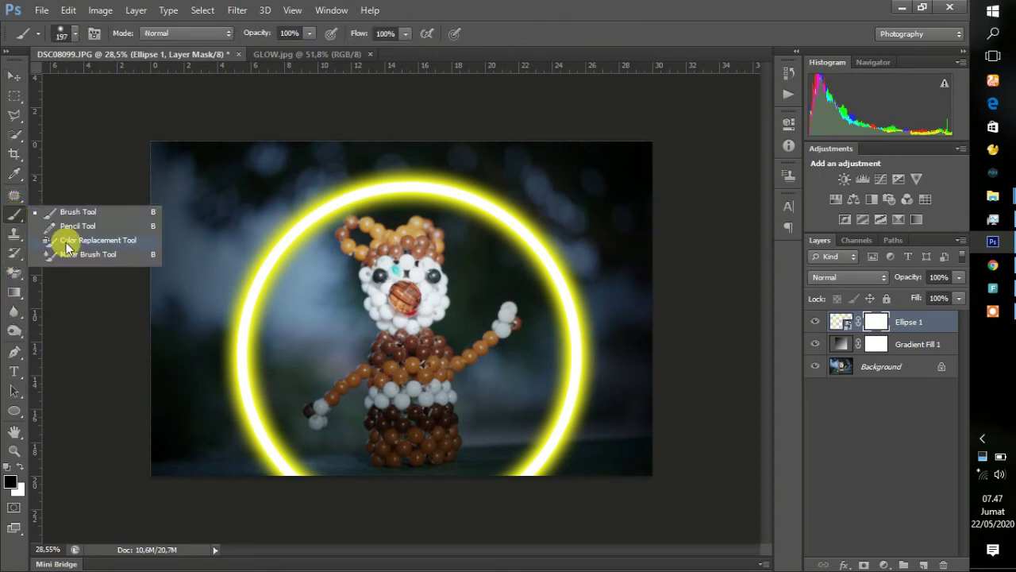
{"action": "left_click", "coordinate": [68, 211]}
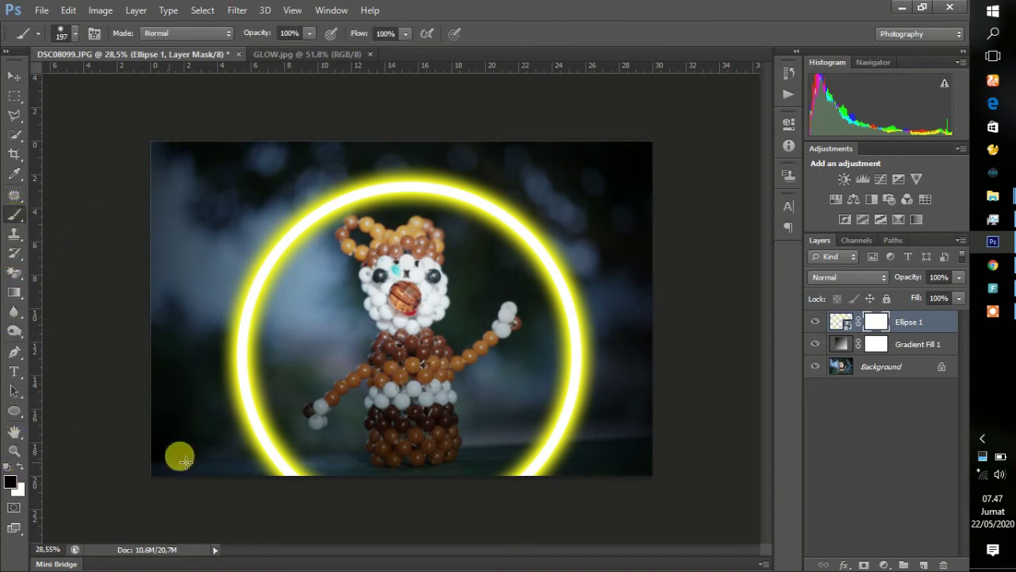
{"action": "right_click", "coordinate": [271, 457]}
{"action": "left_click", "coordinate": [411, 214]}
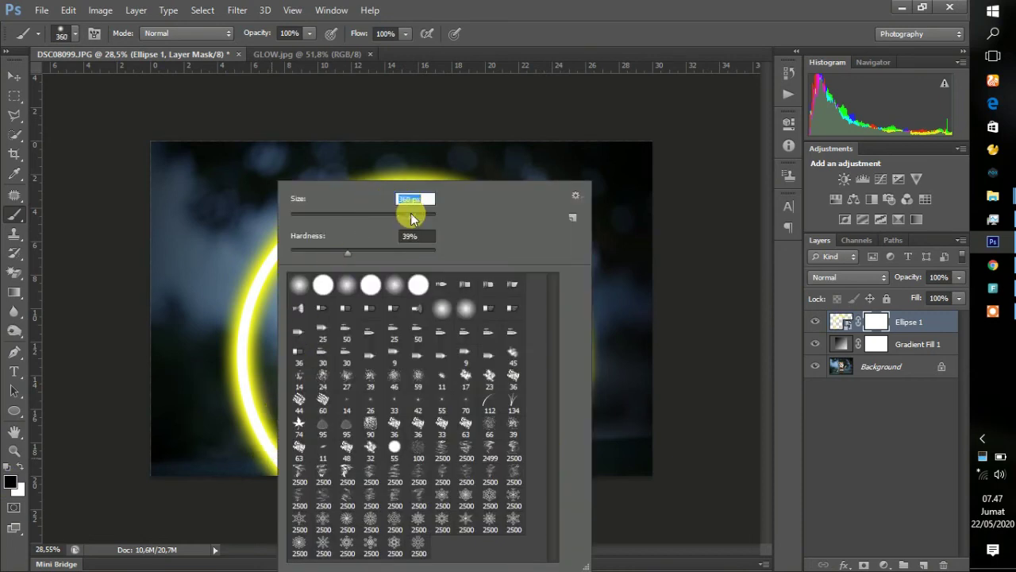
{"action": "left_click", "coordinate": [245, 463]}
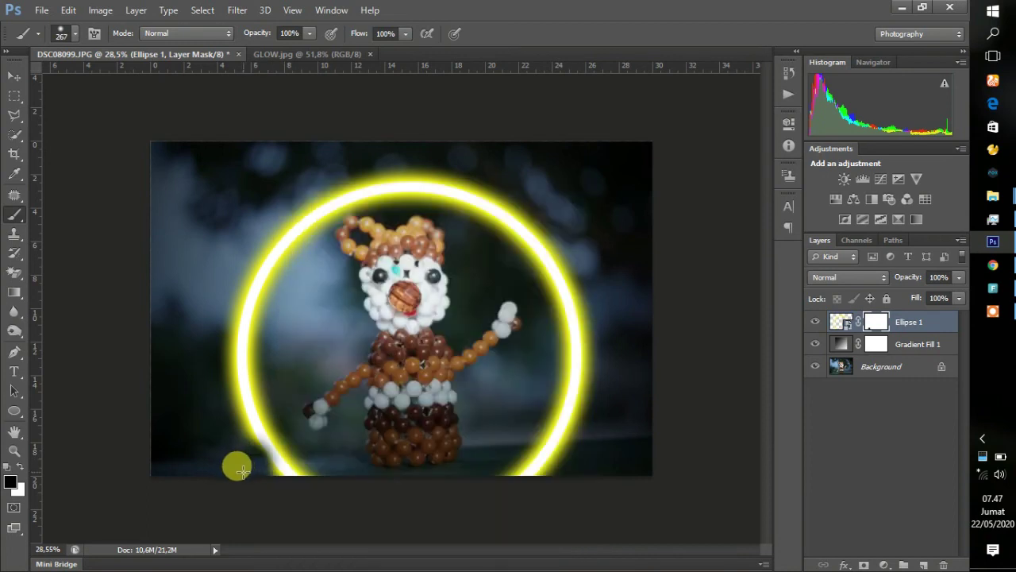
{"action": "left_click_drag", "start_coordinate": [238, 477], "coordinate": [306, 476]}
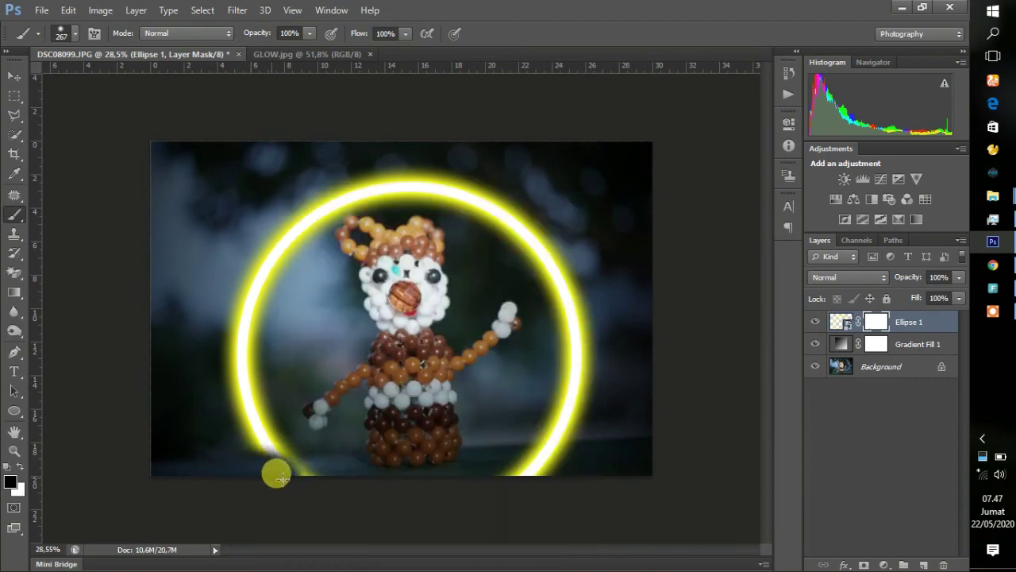
{"action": "left_click_drag", "start_coordinate": [306, 478], "coordinate": [312, 471]}
Shrink the brush to 97 px and refine the fade along the ring's lower end
{"action": "right_click", "coordinate": [349, 446]}
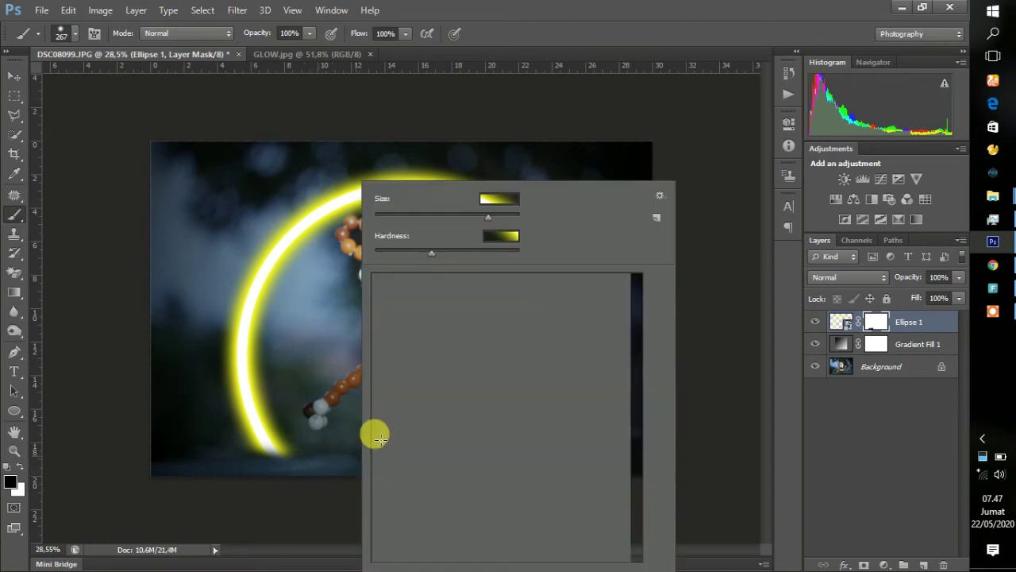
{"action": "left_click", "coordinate": [425, 215]}
{"action": "left_click", "coordinate": [284, 471]}
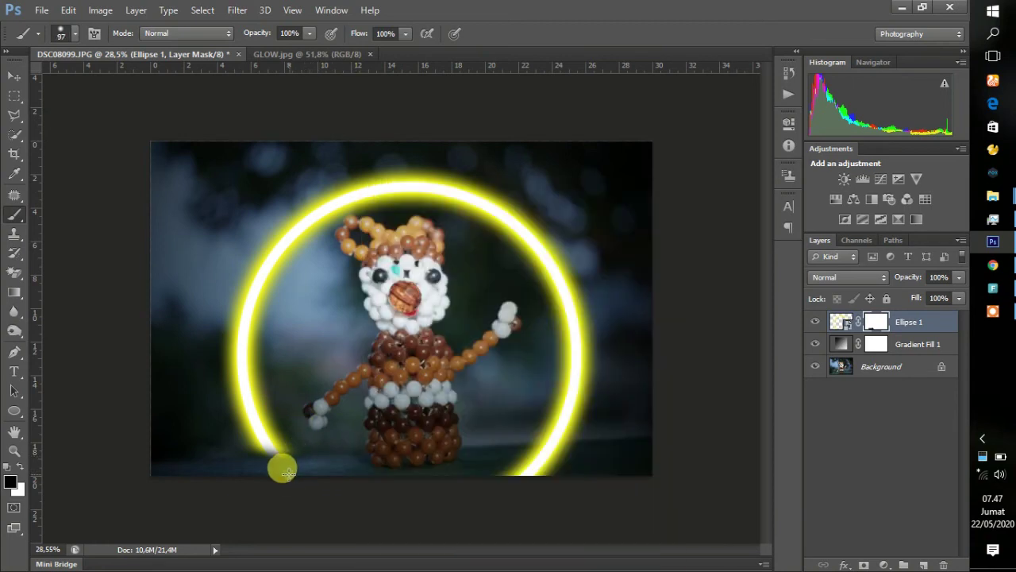
{"action": "mouse_move", "coordinate": [284, 470]}
{"action": "left_mouse_down"}
{"action": "mouse_move", "coordinate": [254, 465]}
{"action": "mouse_move", "coordinate": [566, 459]}
{"action": "mouse_move", "coordinate": [497, 471]}
{"action": "mouse_move", "coordinate": [540, 451]}
{"action": "mouse_move", "coordinate": [595, 445]}
{"action": "mouse_move", "coordinate": [531, 456]}
{"action": "mouse_move", "coordinate": [522, 450]}
{"action": "mouse_move", "coordinate": [581, 445]}
{"action": "mouse_move", "coordinate": [528, 454]}
{"action": "mouse_move", "coordinate": [524, 445]}
{"action": "mouse_move", "coordinate": [584, 450]}
{"action": "mouse_move", "coordinate": [306, 450]}
{"action": "mouse_move", "coordinate": [302, 461]}
{"action": "mouse_move", "coordinate": [219, 466]}
{"action": "mouse_move", "coordinate": [184, 326]}
{"action": "left_mouse_up"}
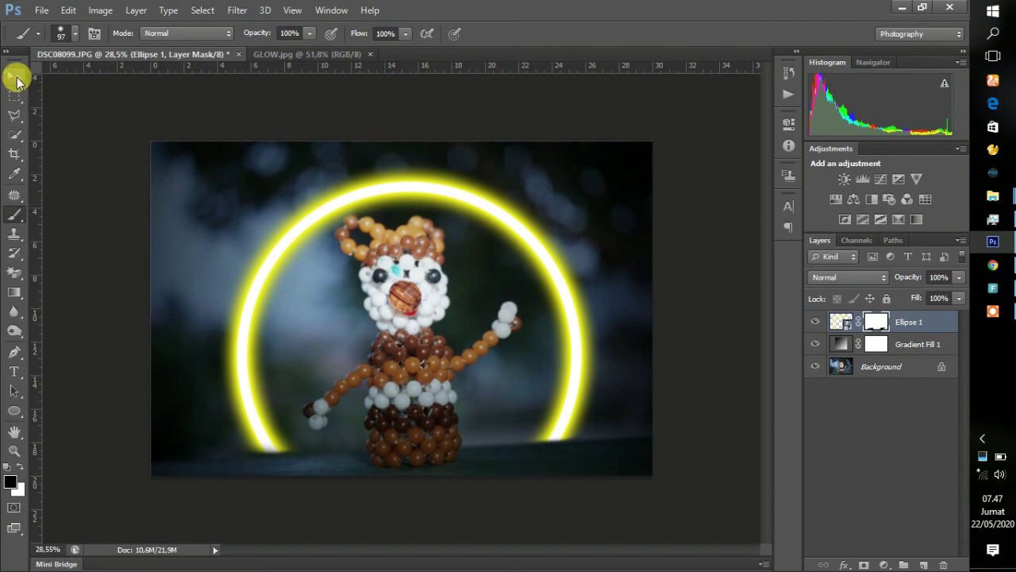
Use the Move Tool to shift the Ellipse 1 ring a few pixels around the figure
{"action": "left_click", "coordinate": [14, 76]}
{"action": "left_click_drag", "start_coordinate": [351, 191], "coordinate": [354, 194]}
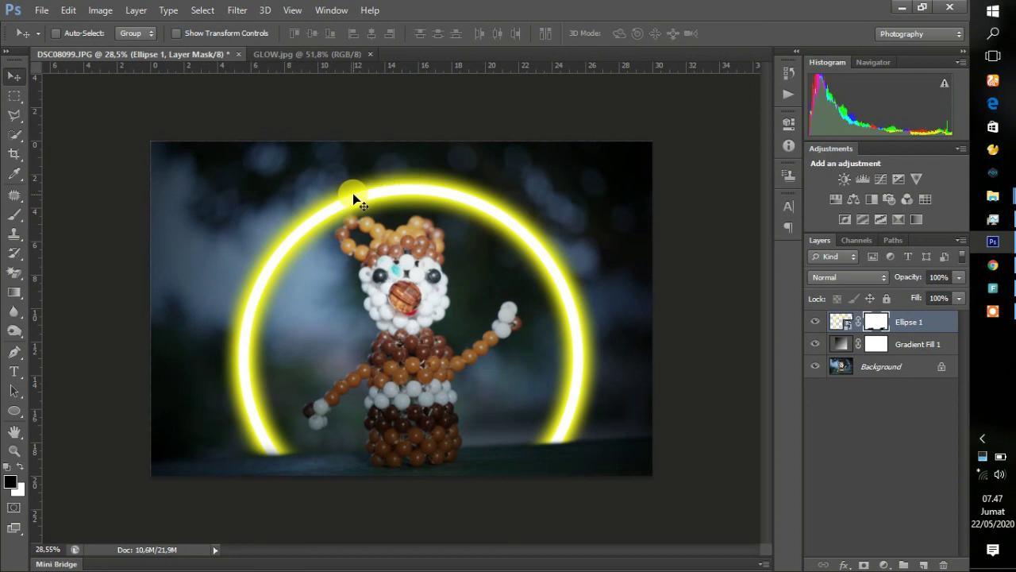